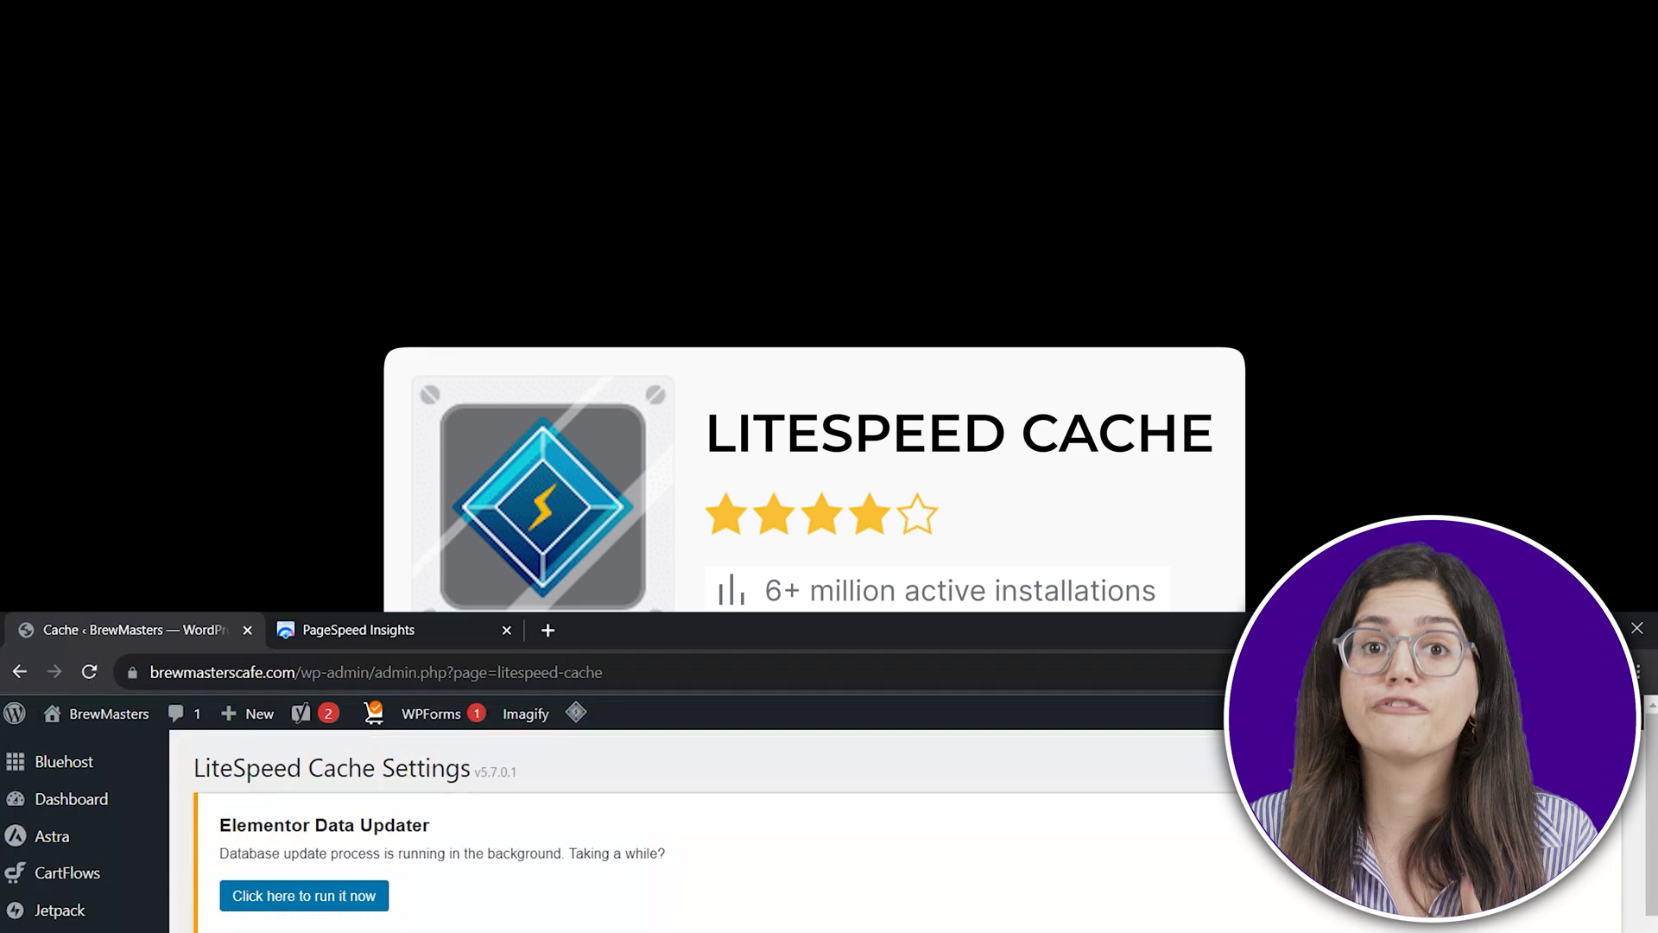
Step: Switch Cache Mobile to ON in LiteSpeed Cache's cache settings
scroll(655, 723, "down", 10)
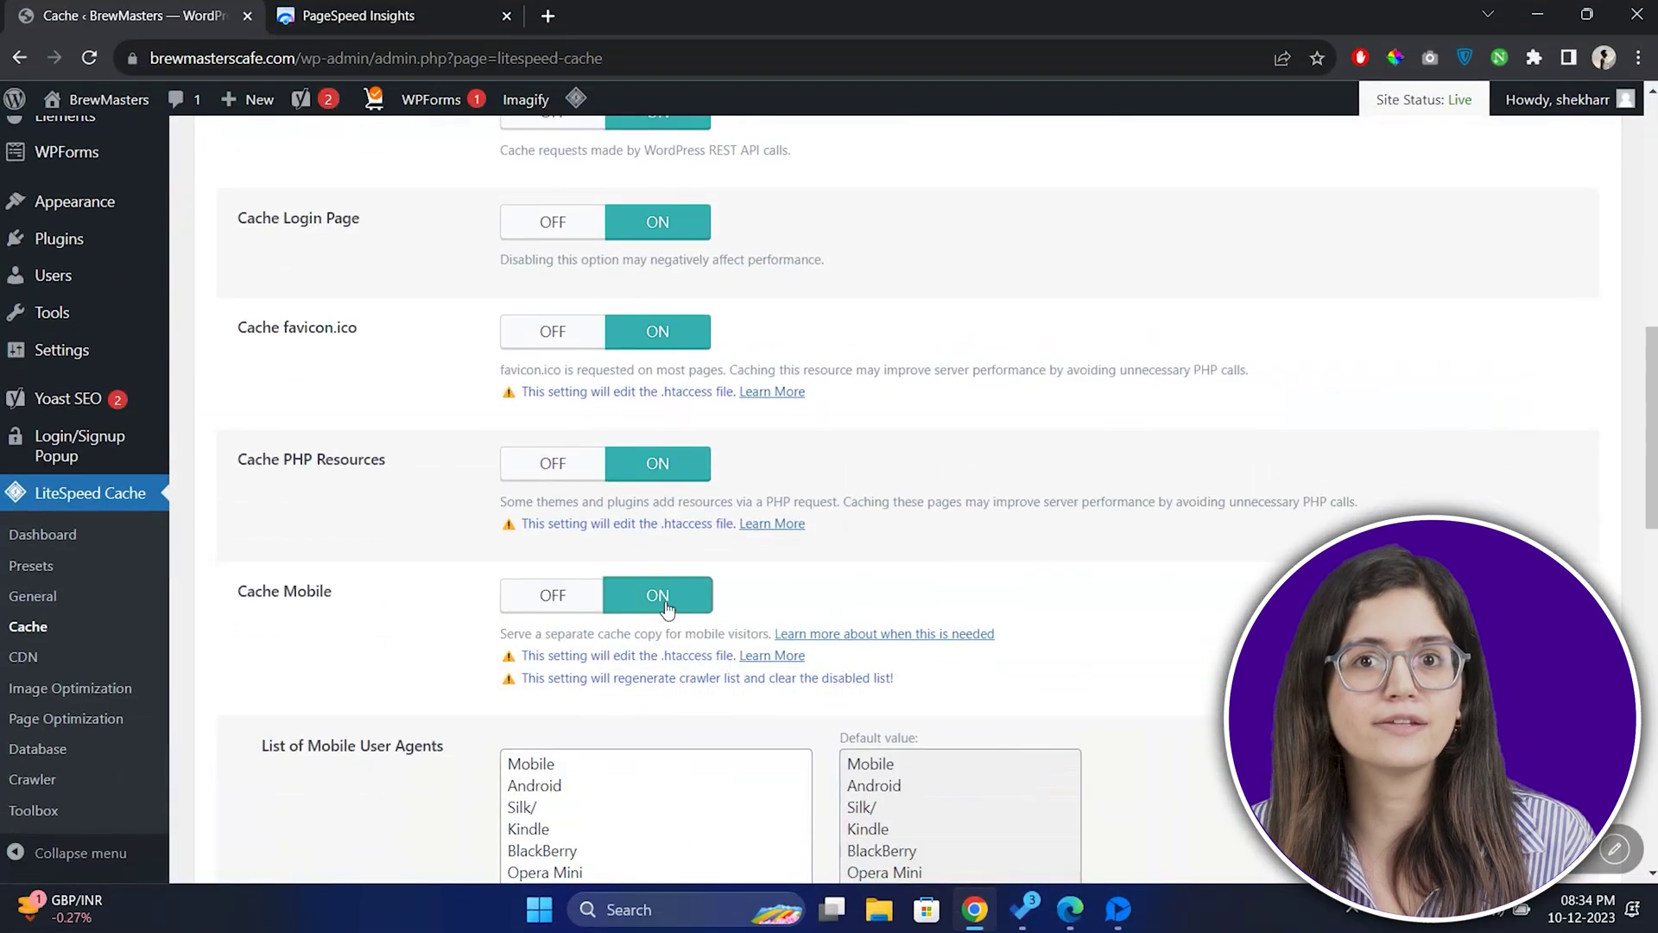
left_click(667, 609)
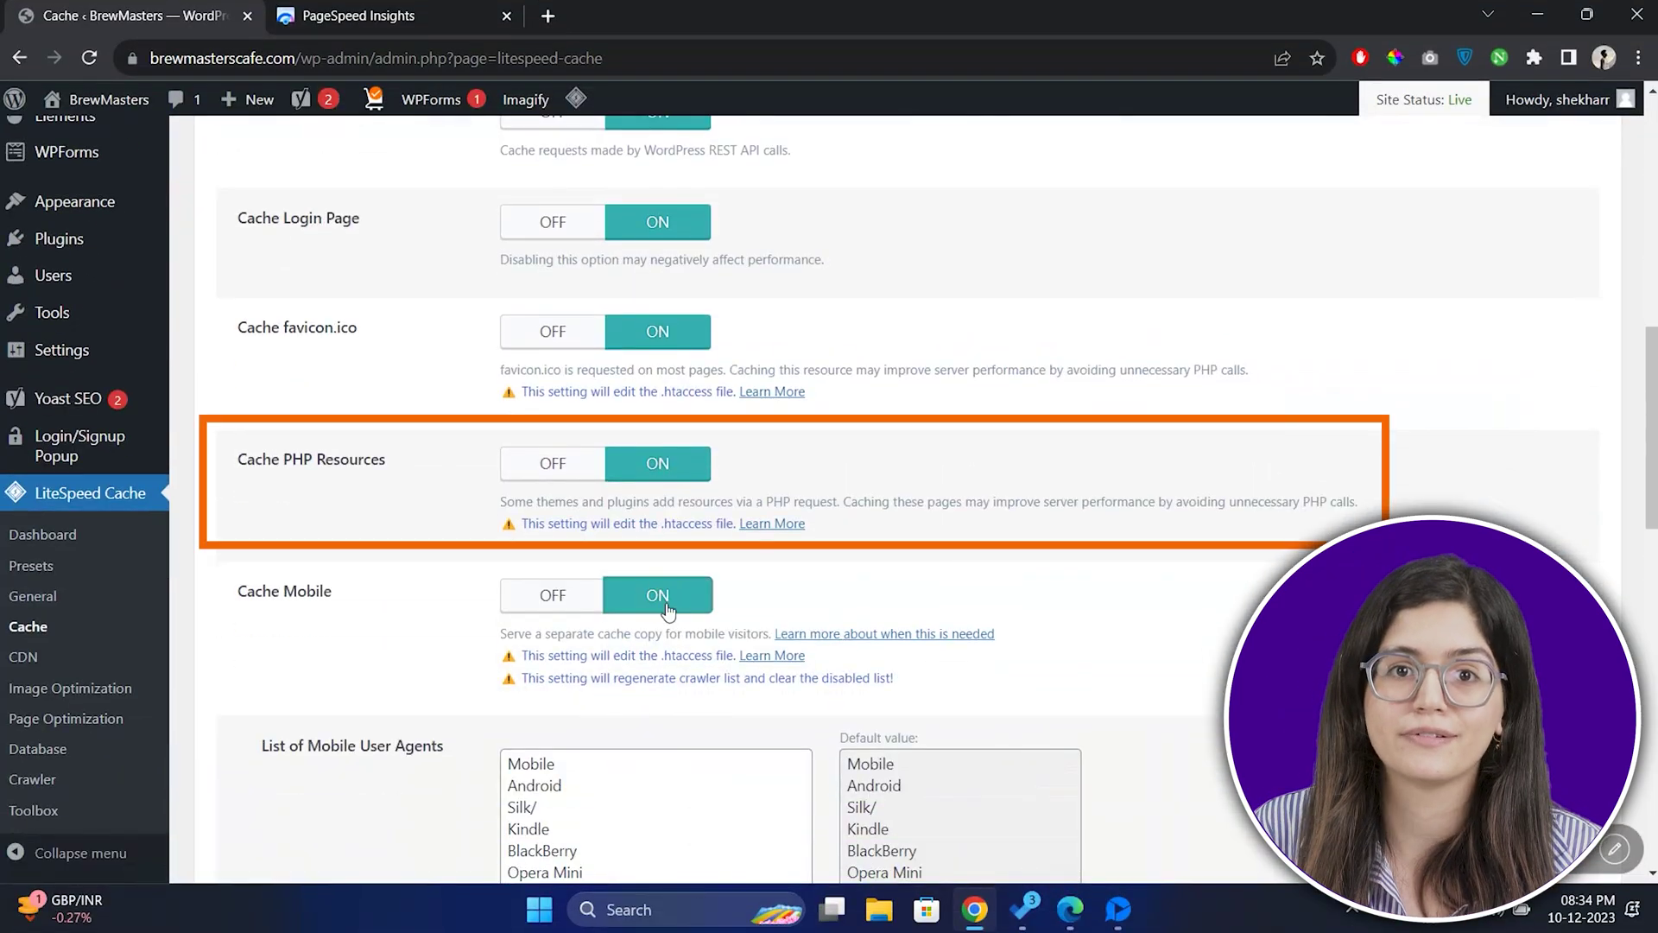
scroll(661, 674, "up", 5)
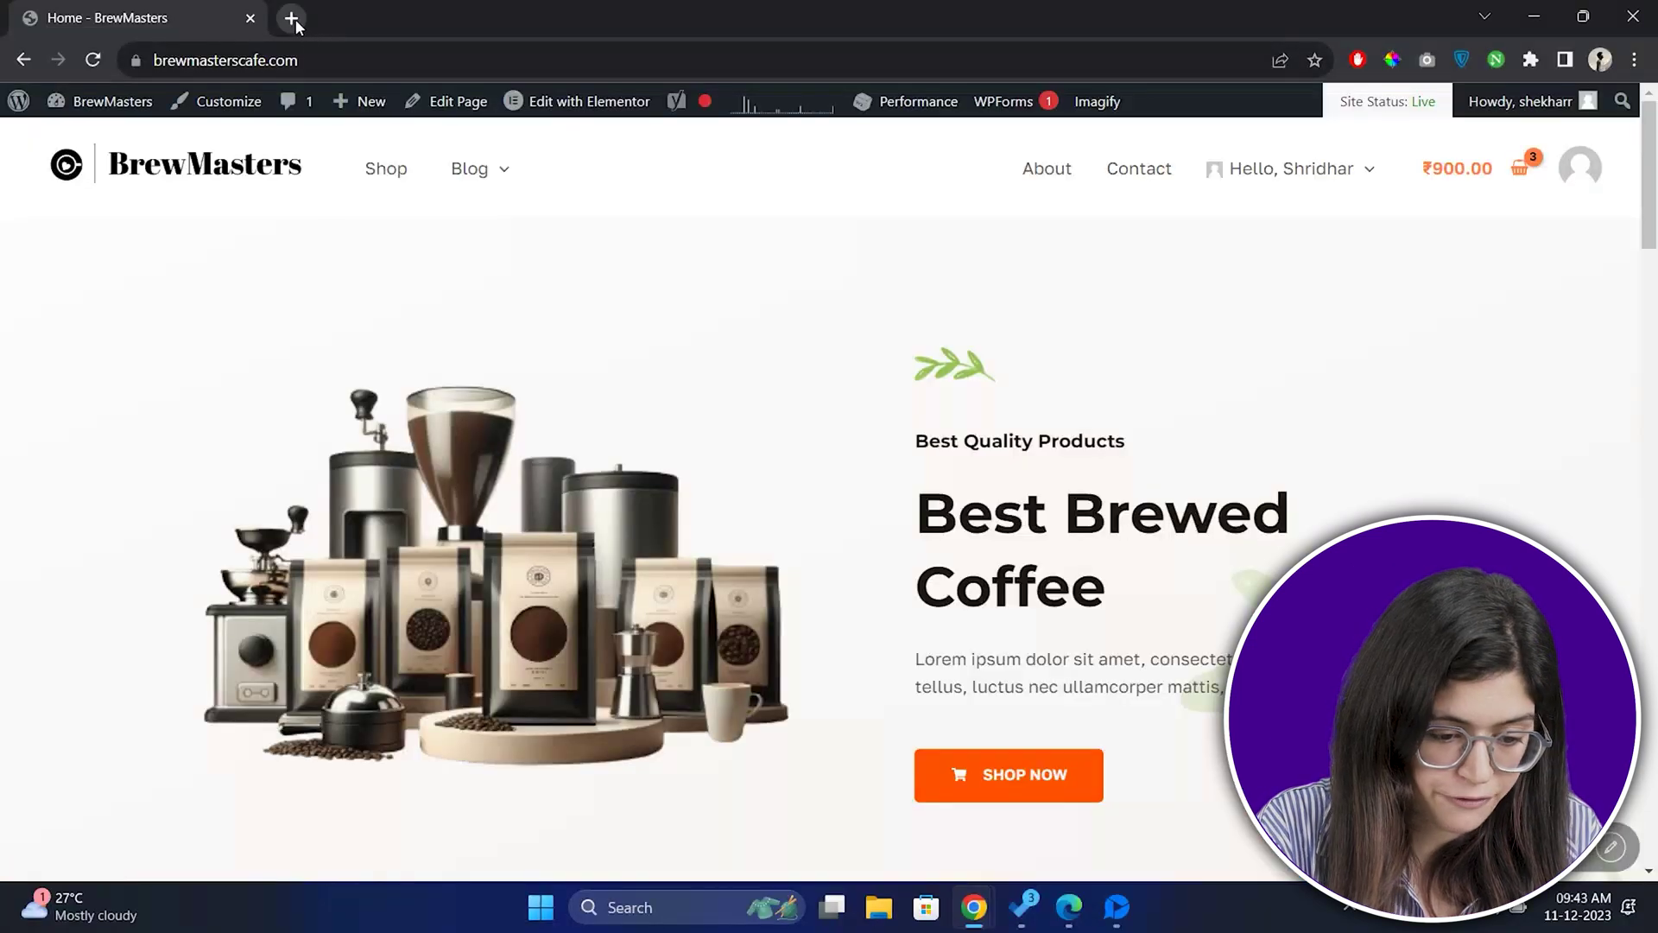
Step: Analyze brewmasterscafe.com in PageSpeed Insights and view desktop scores: 68, 90, 100, 83
left_click(321, 61)
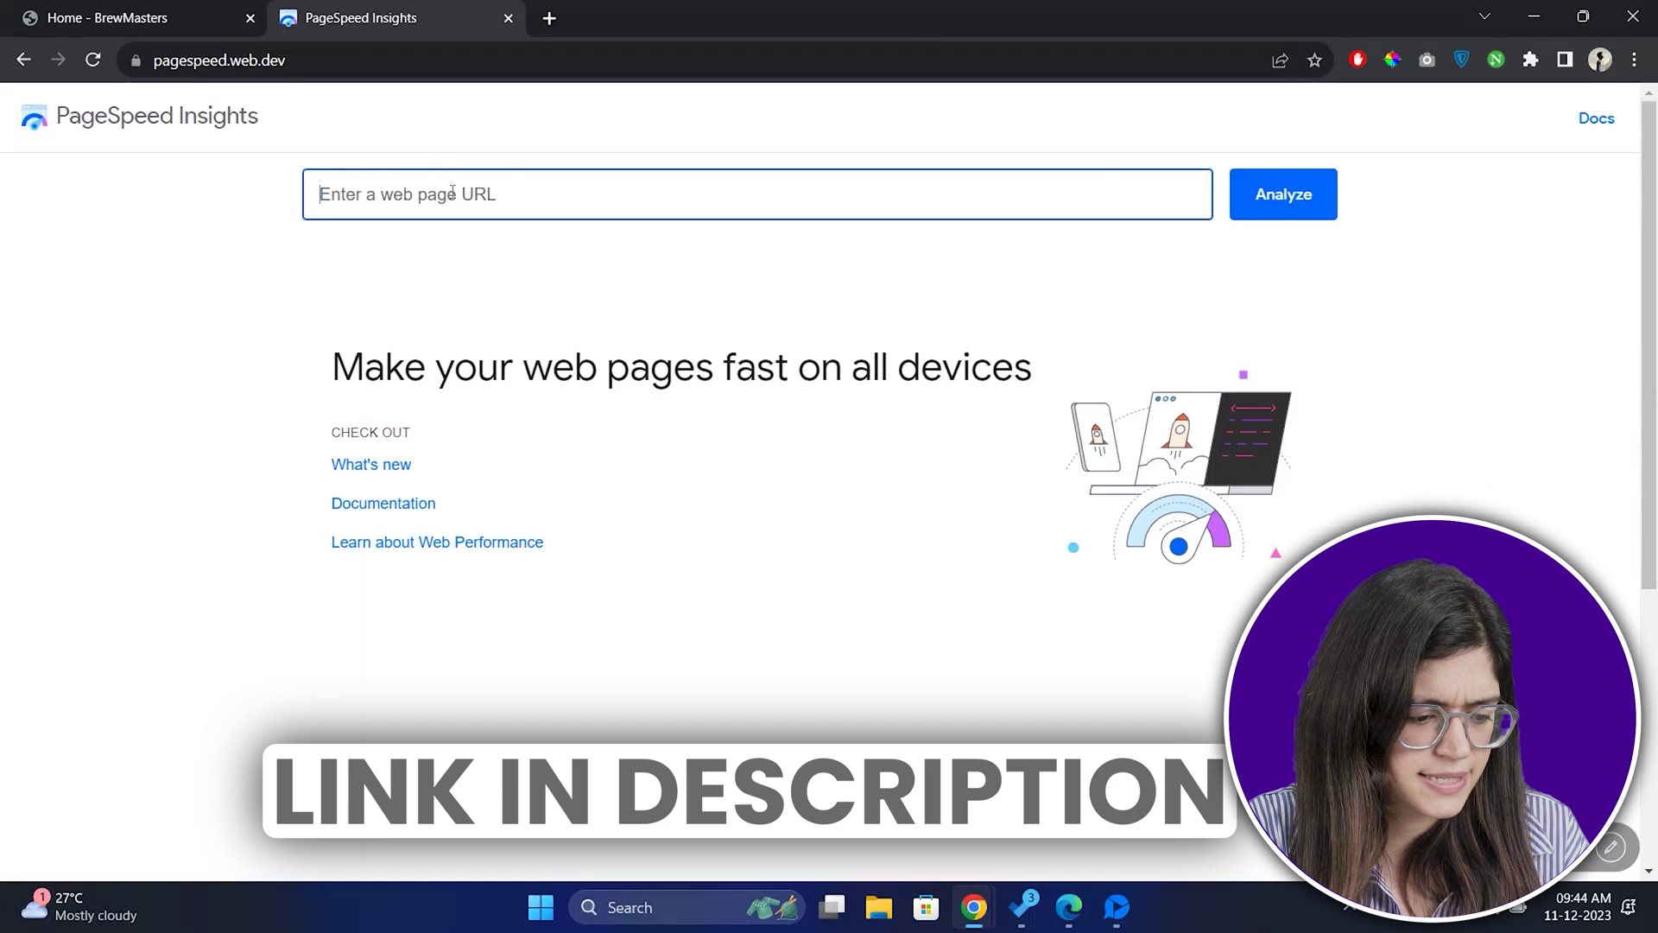
type("https://brewmasterscafe.com/")
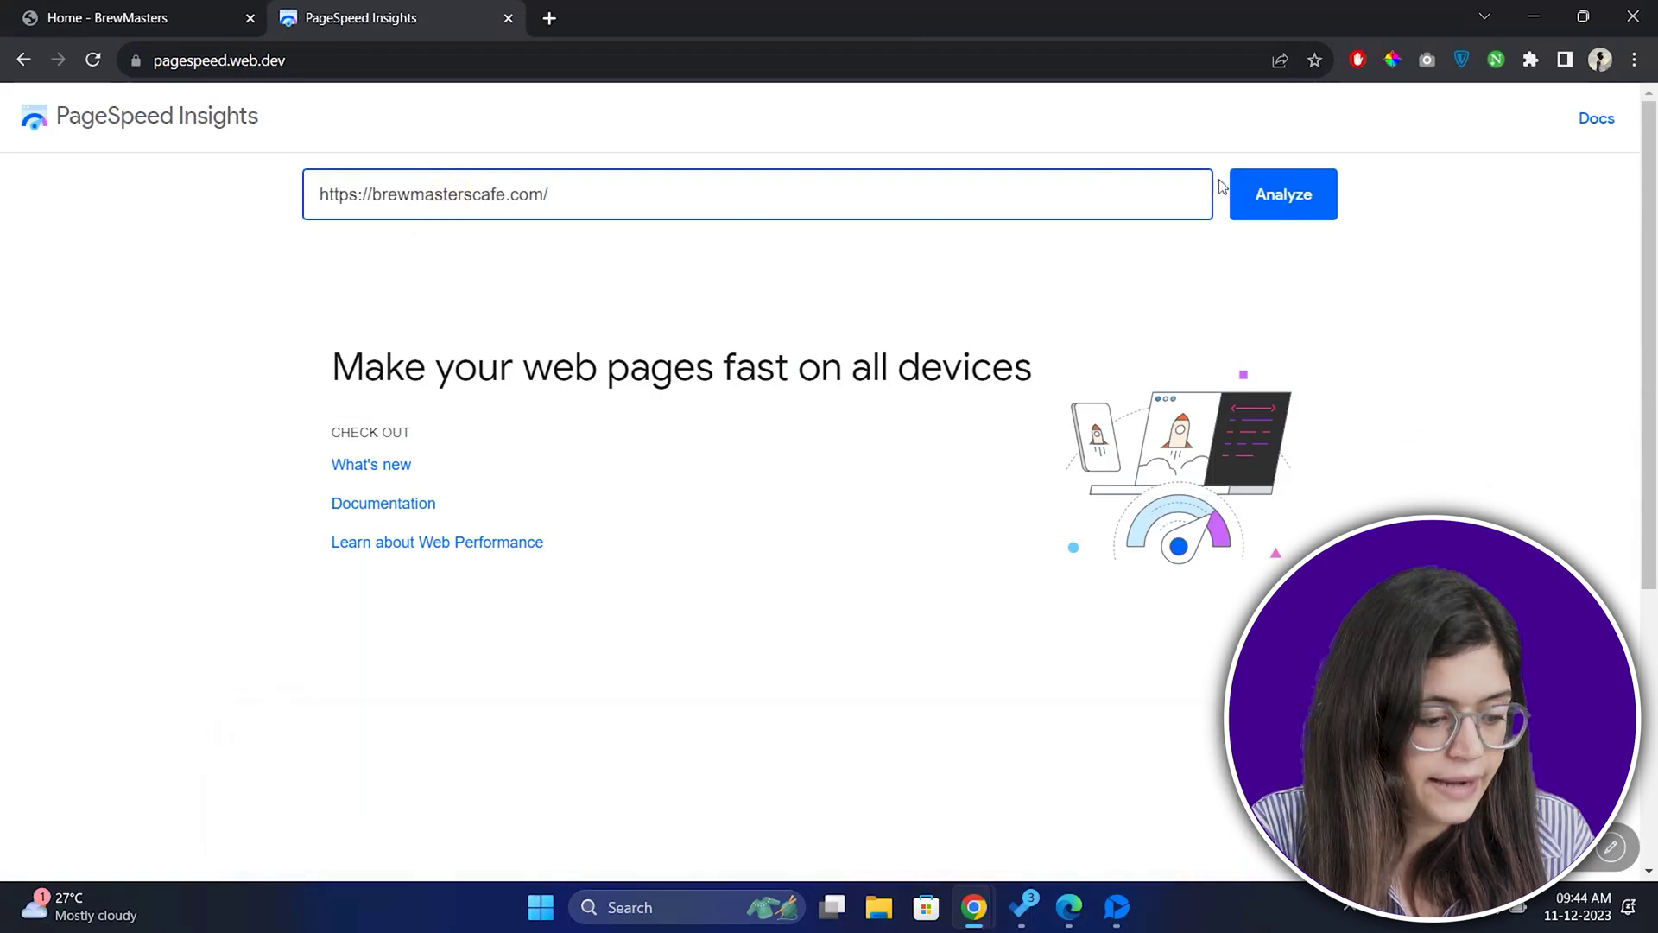
left_click(1269, 198)
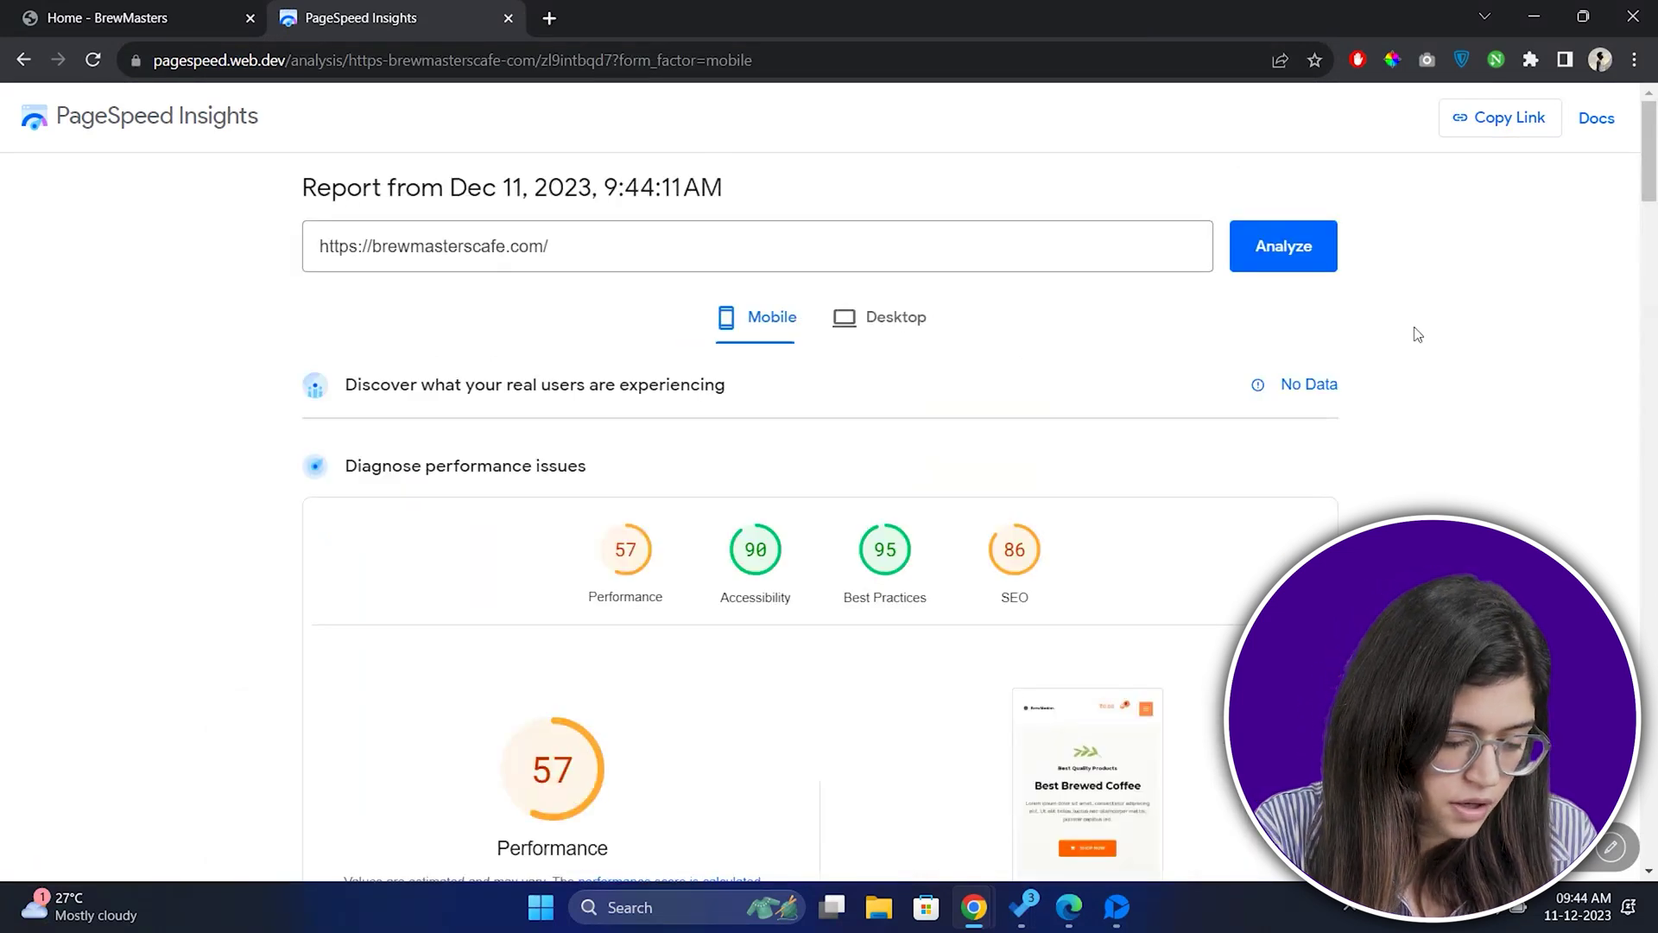
left_click(882, 328)
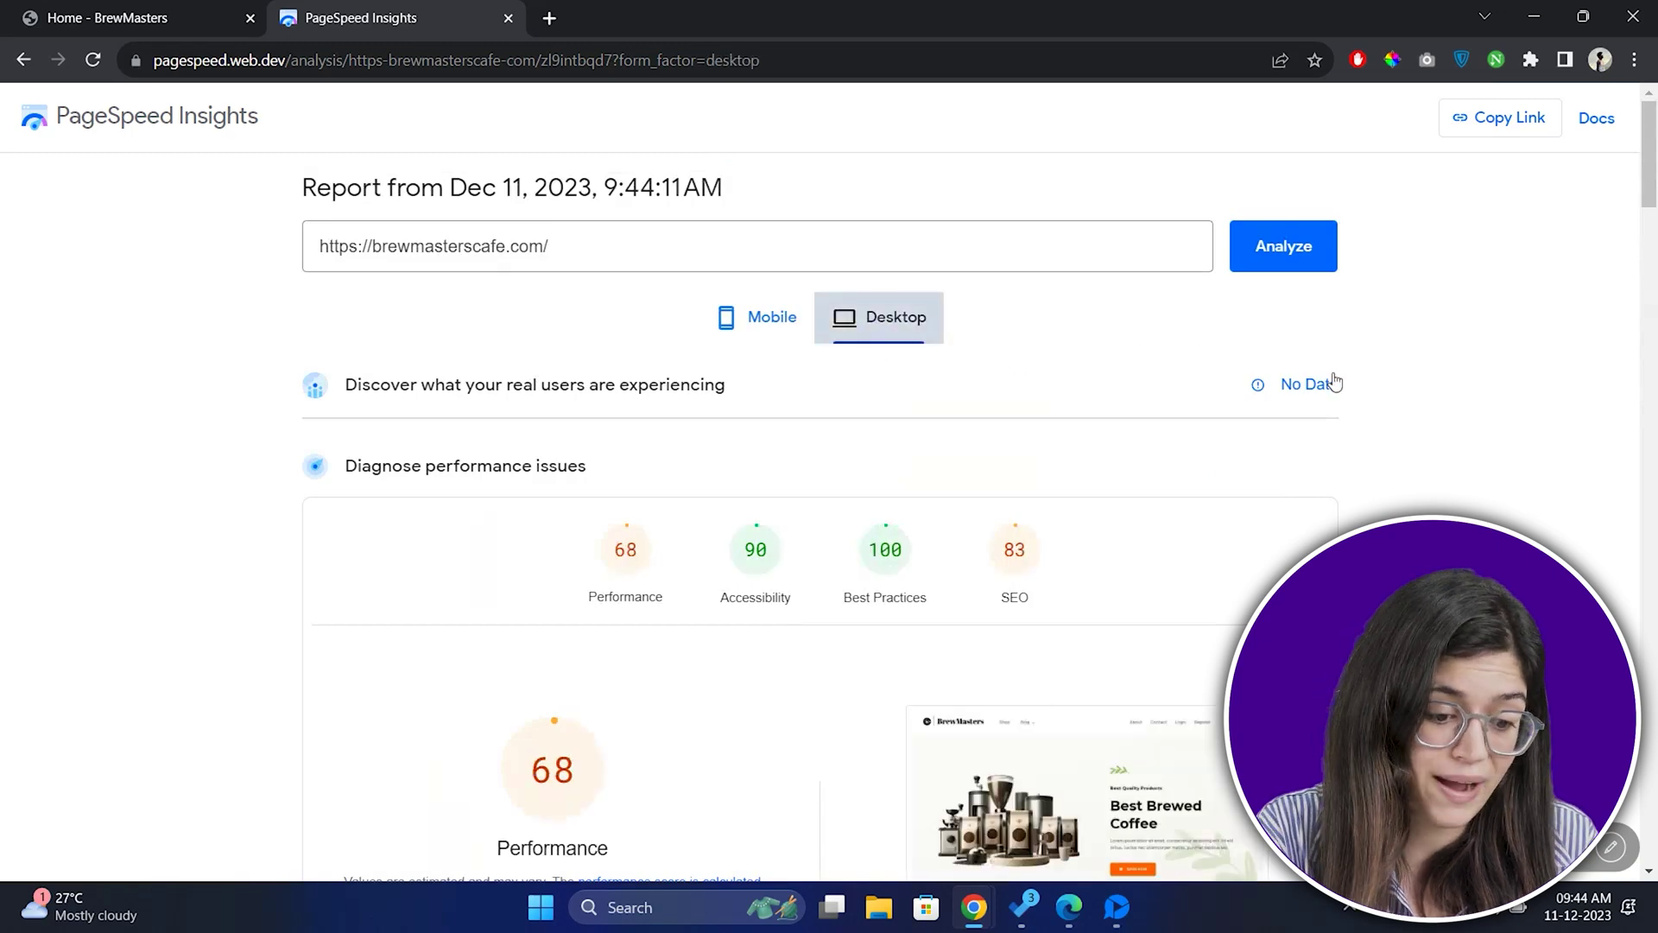
scroll(1349, 406, "down", 2)
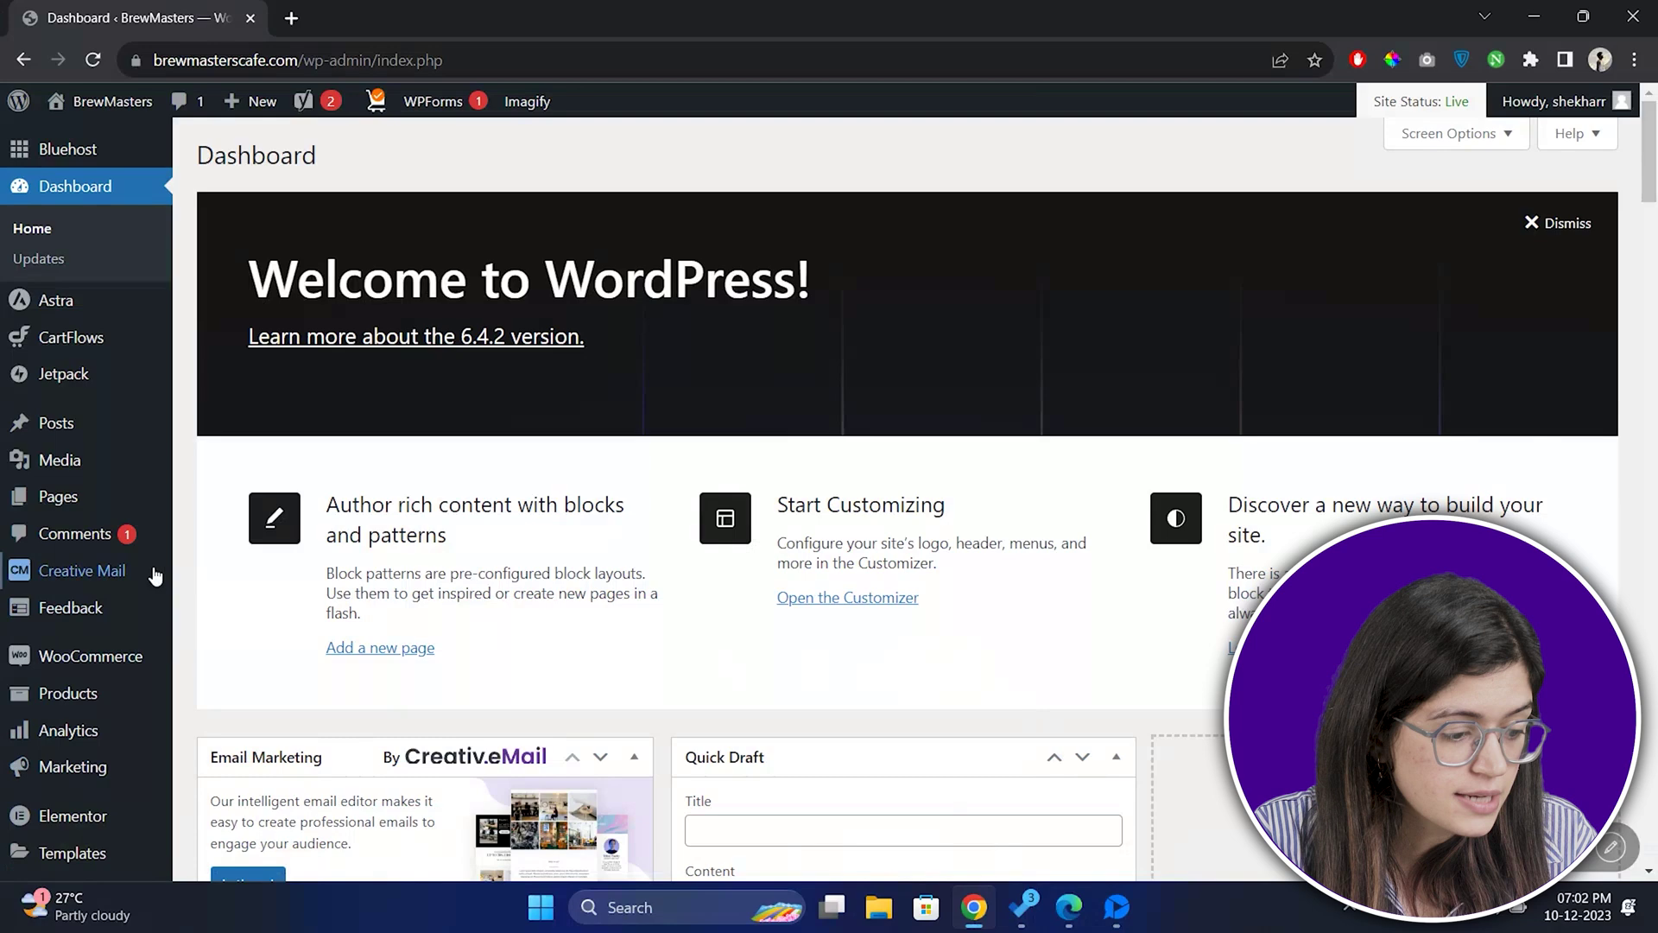
Step: Search Add New Plugin for 'litespeed cache' and install the LiteSpeed Cache plugin
scroll(125, 574, "down", 4)
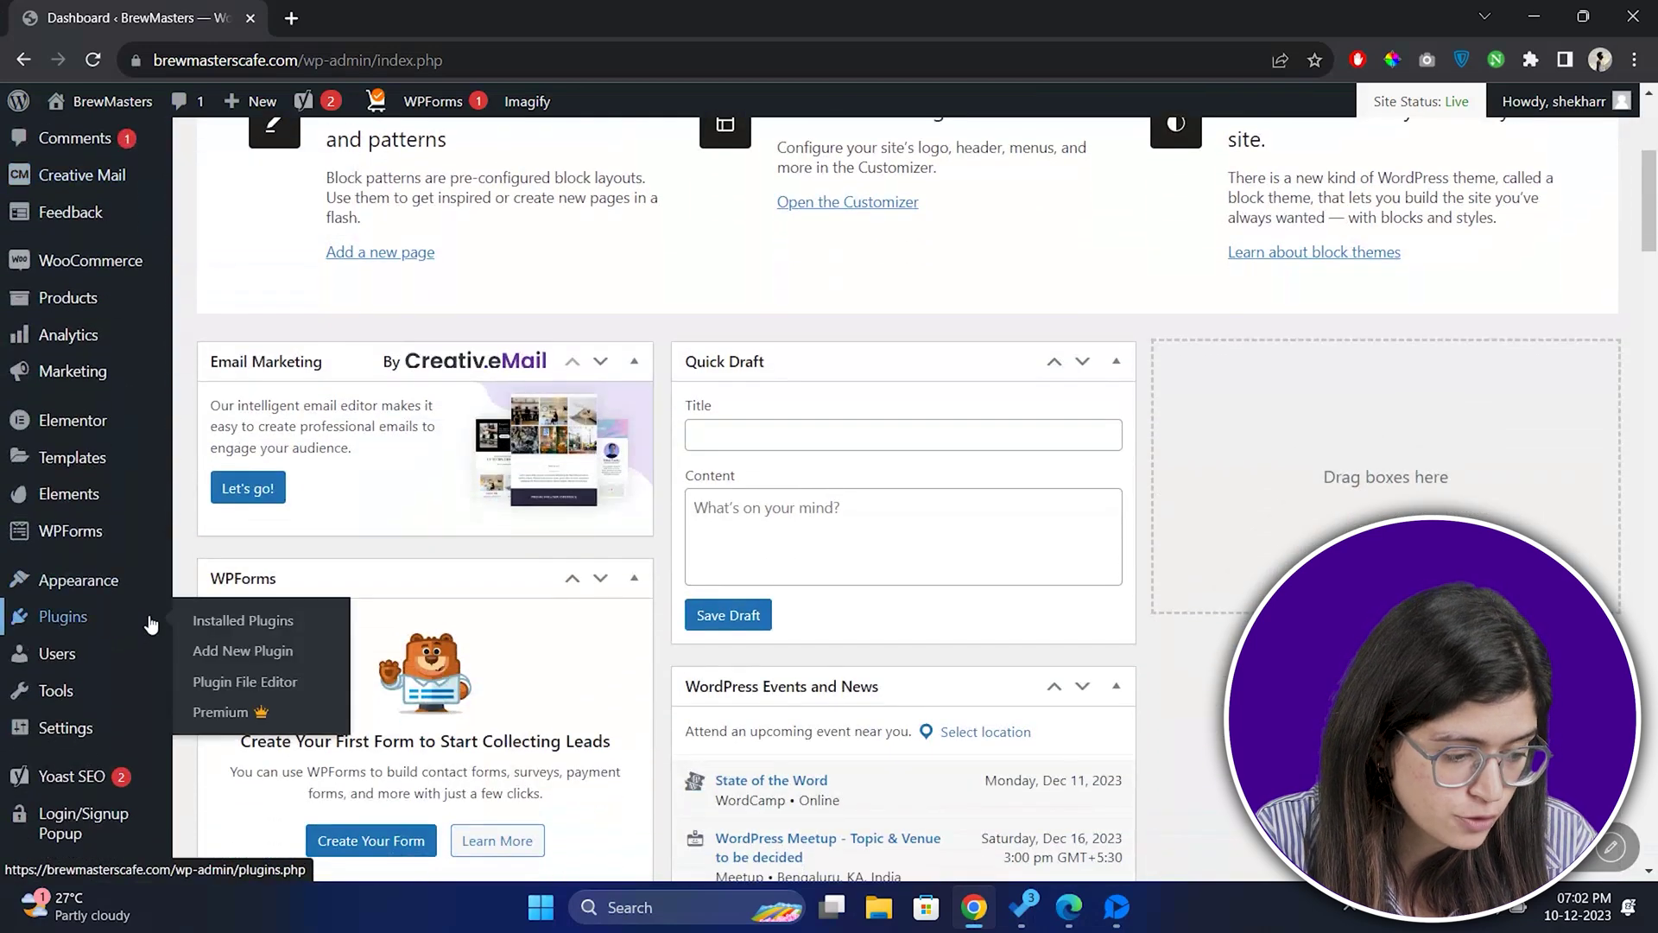
left_click(309, 657)
left_click(1397, 218)
type("litespeed ca")
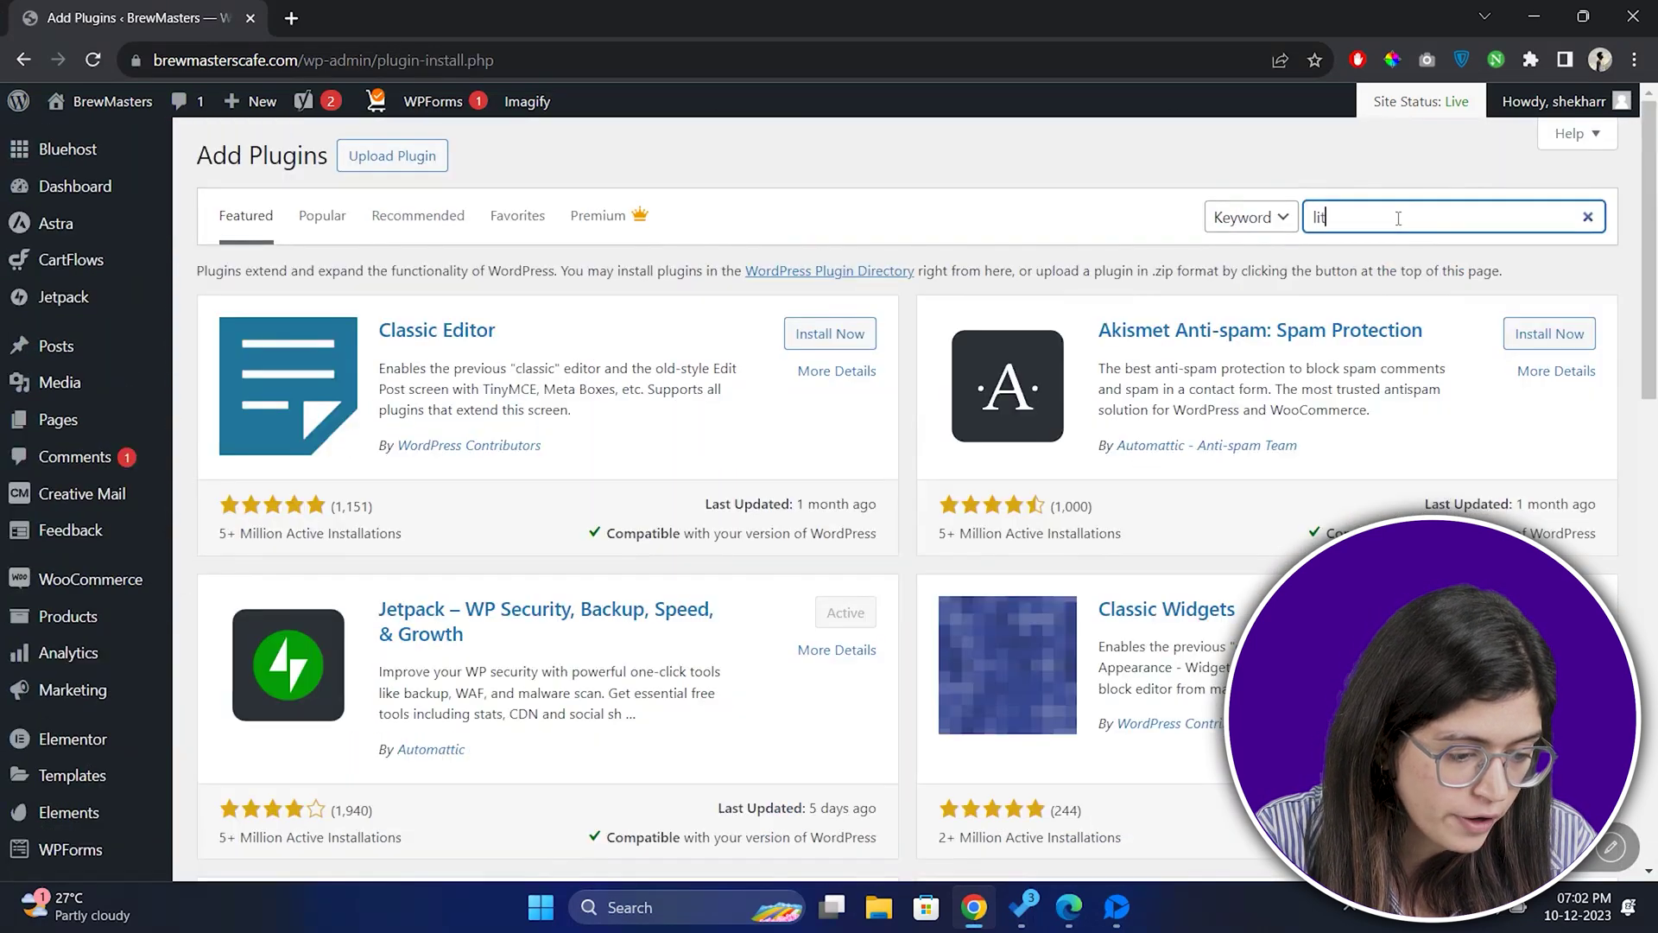
type("che")
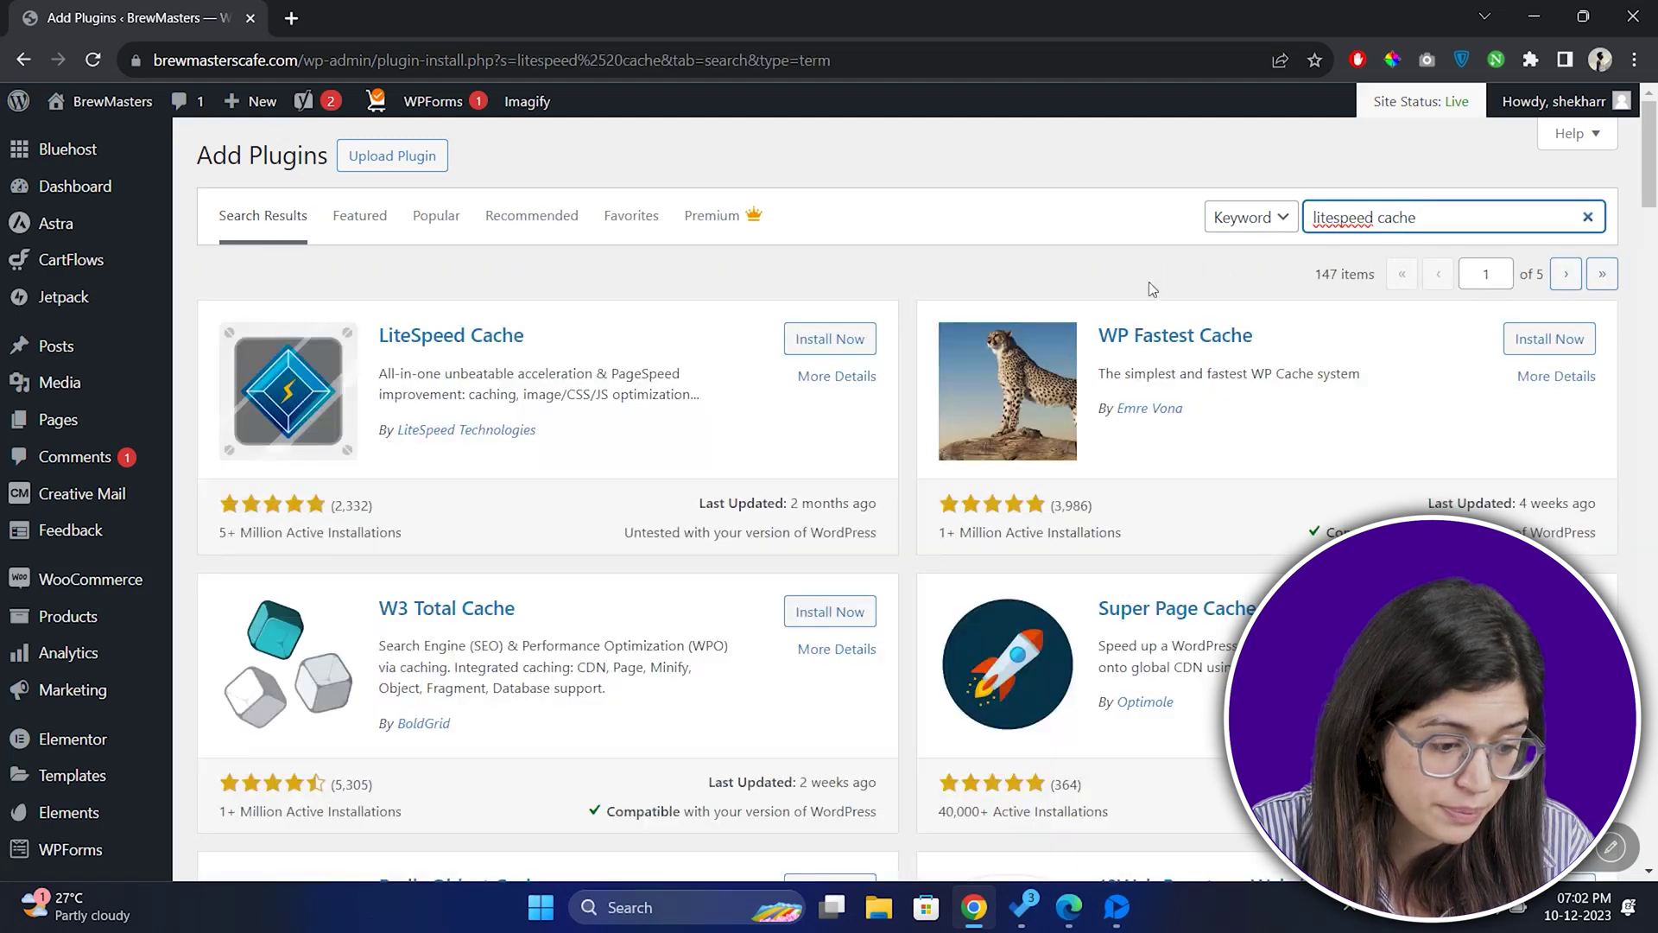
left_click(866, 340)
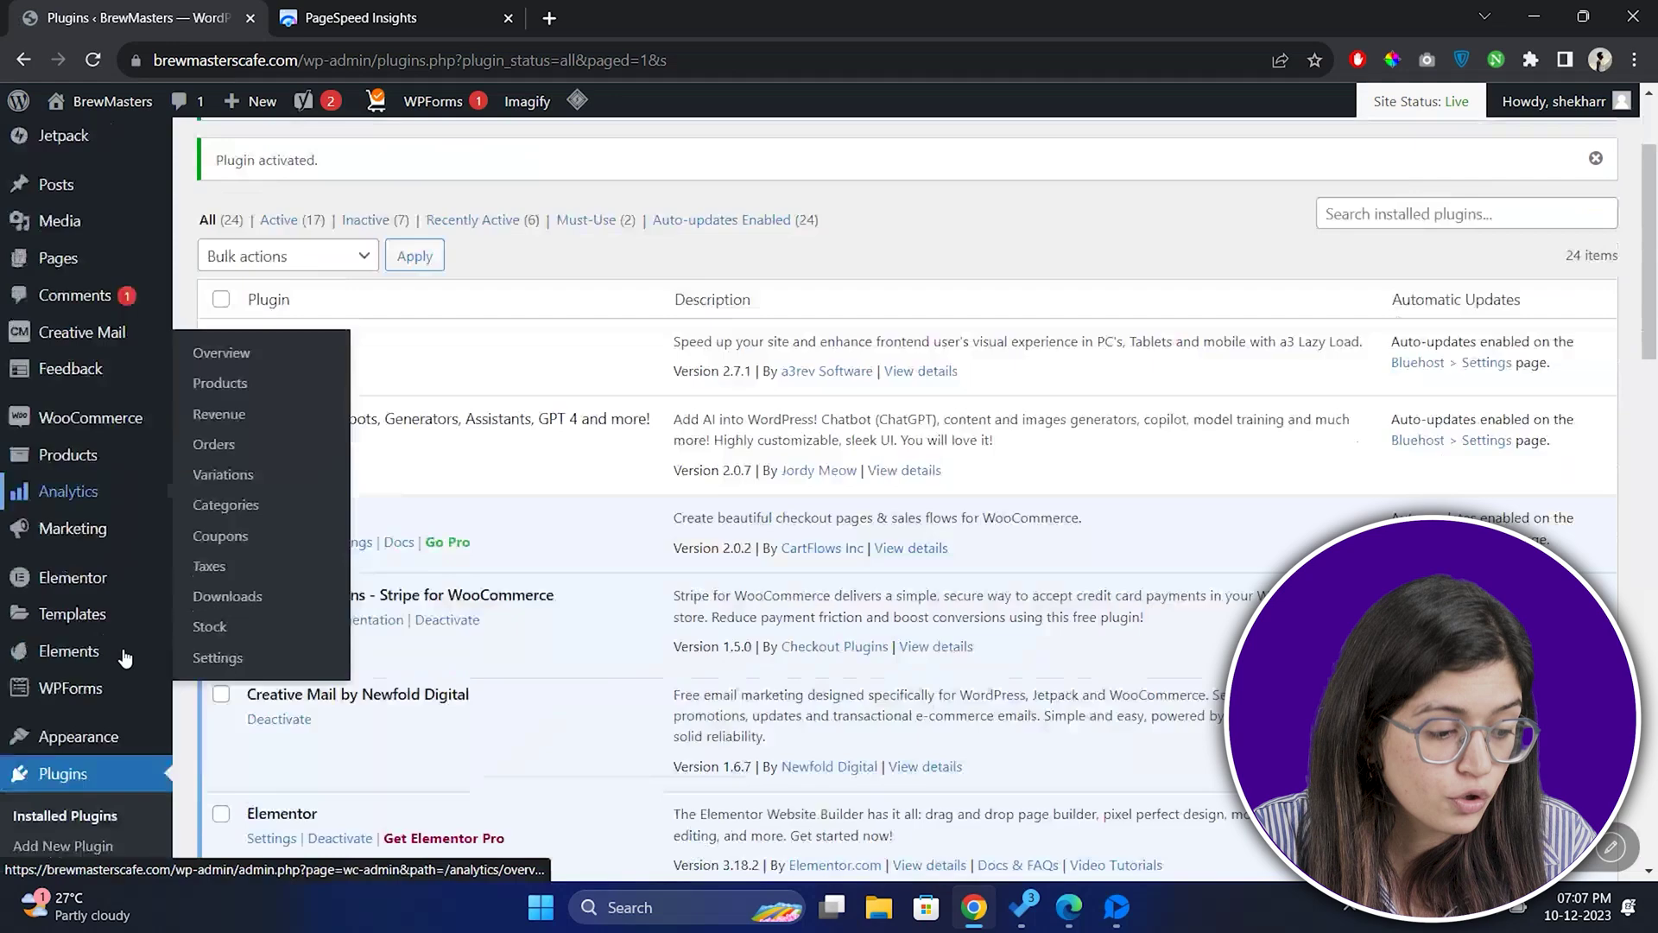
scroll(125, 658, "down", 10)
mouse_move(138, 830)
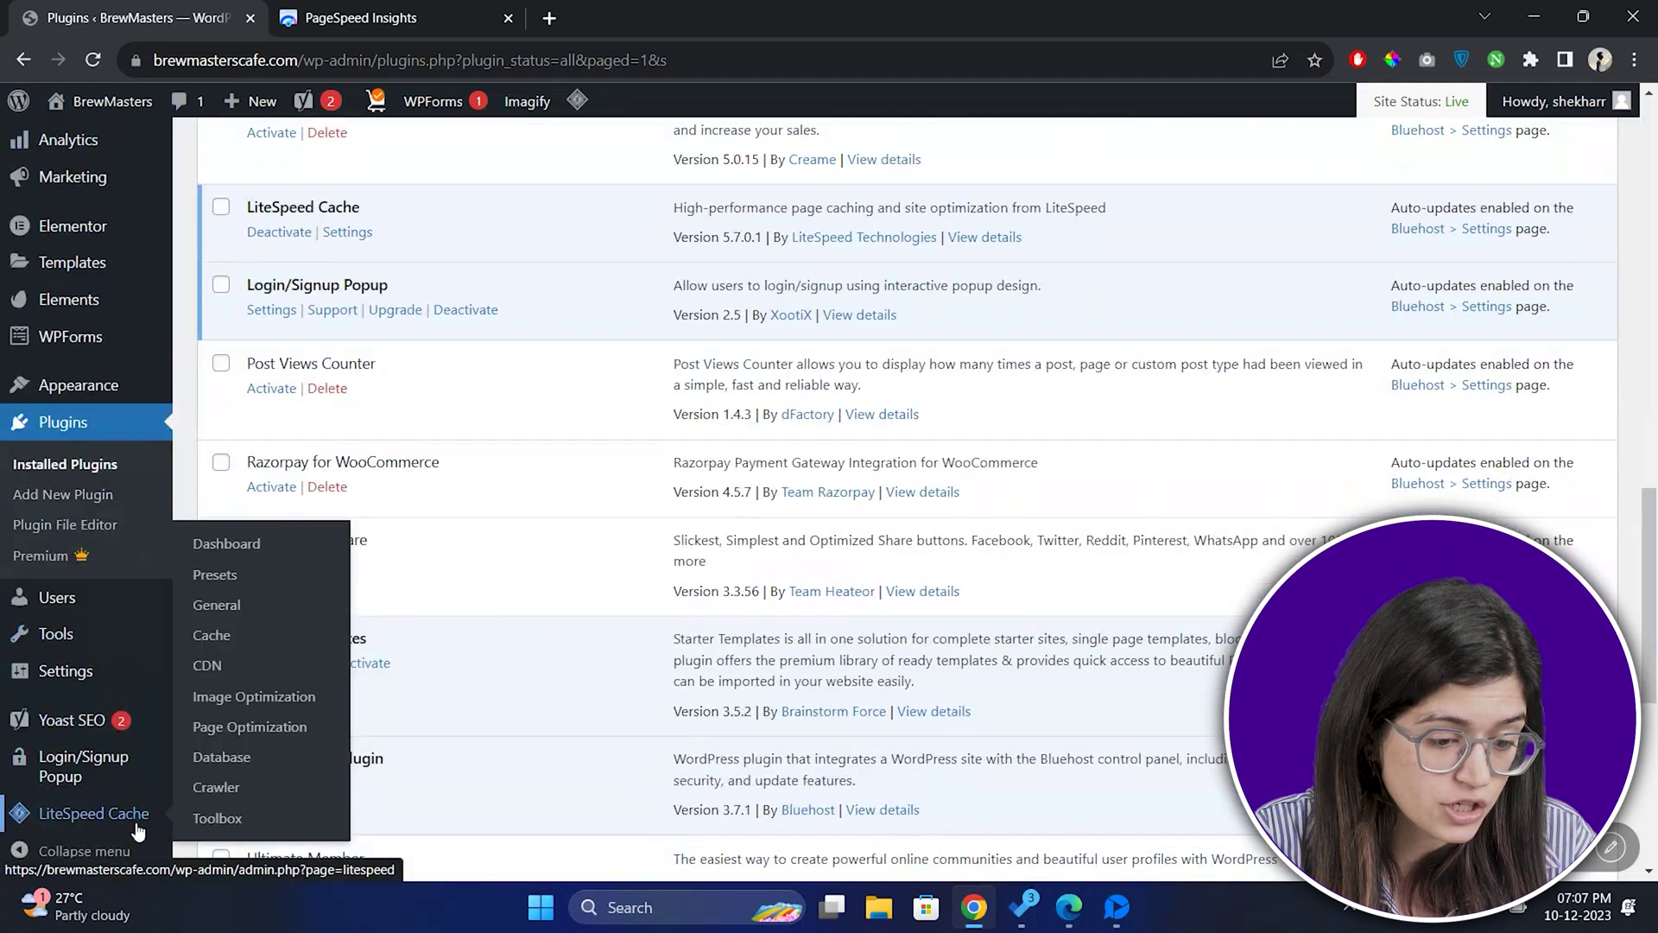
Step: Open the LiteSpeed Cache dashboard and turn on caching for logged-in users and commenters
left_click(316, 544)
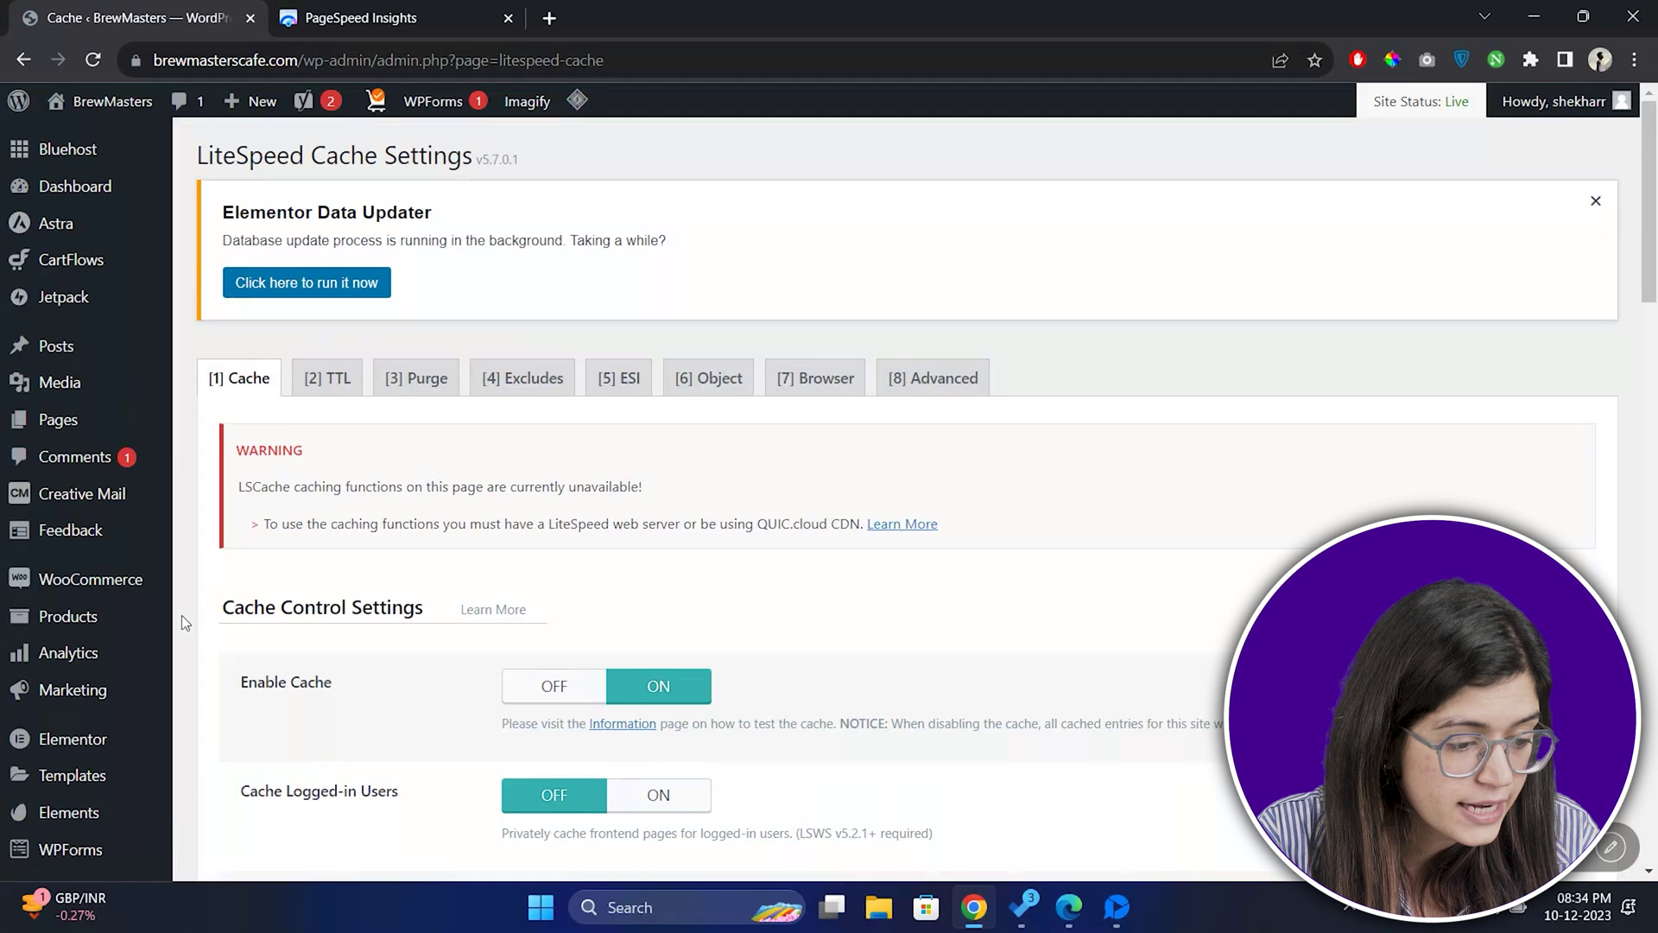
scroll(182, 615, "down", 3)
scroll(181, 614, "down", 3)
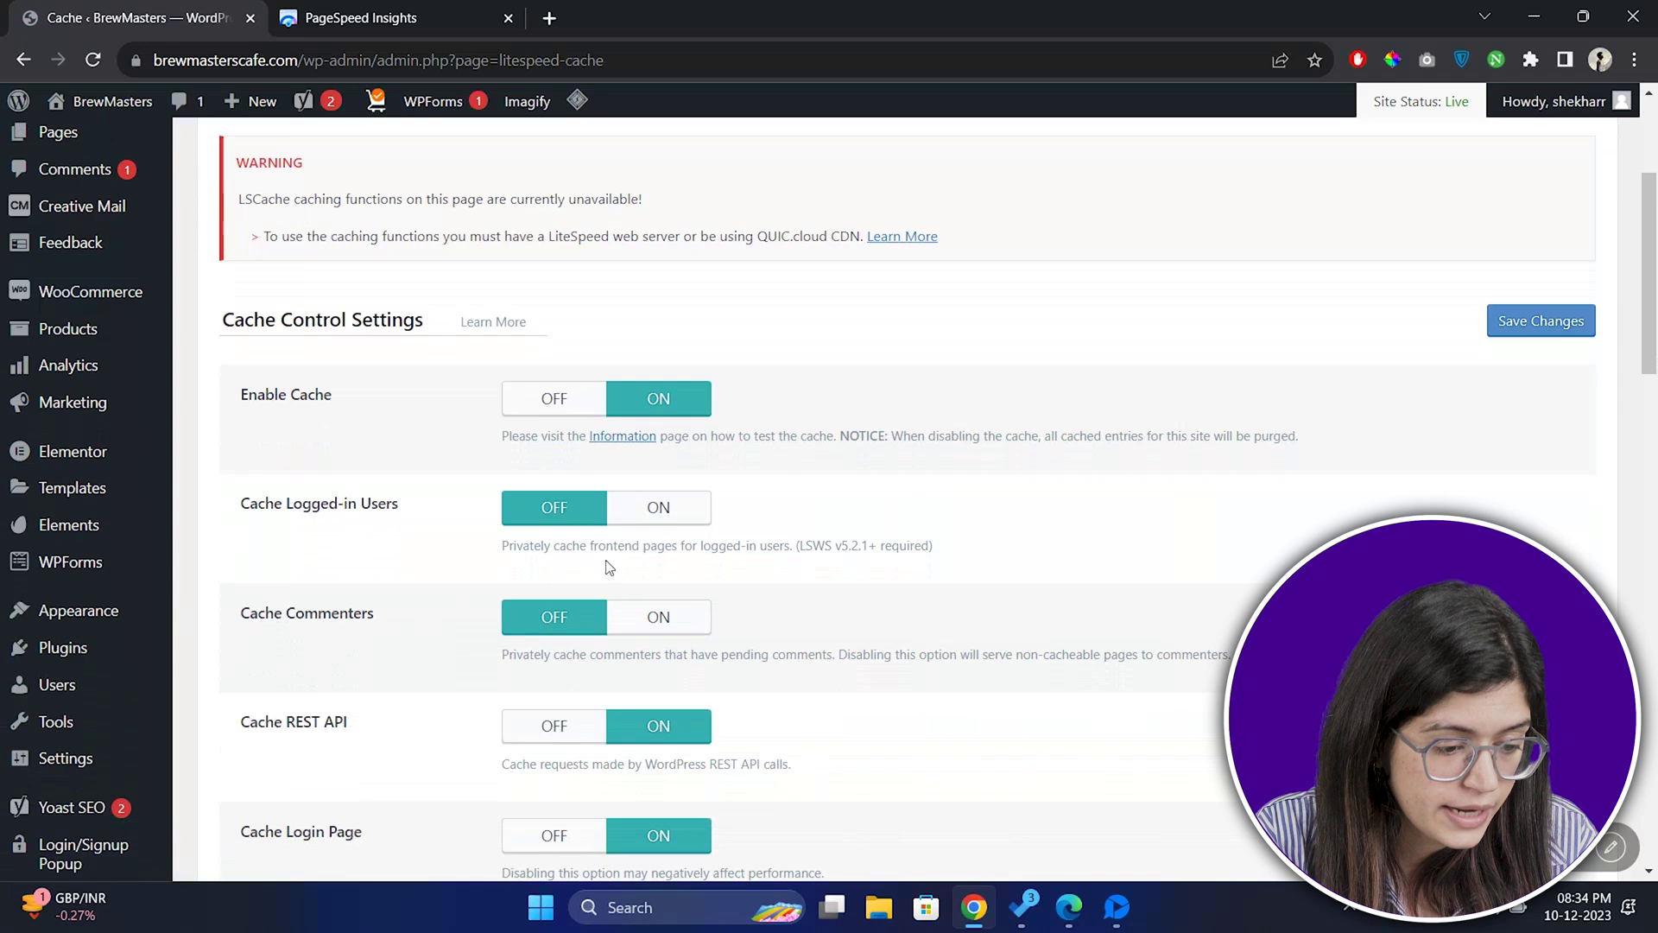
left_click(687, 518)
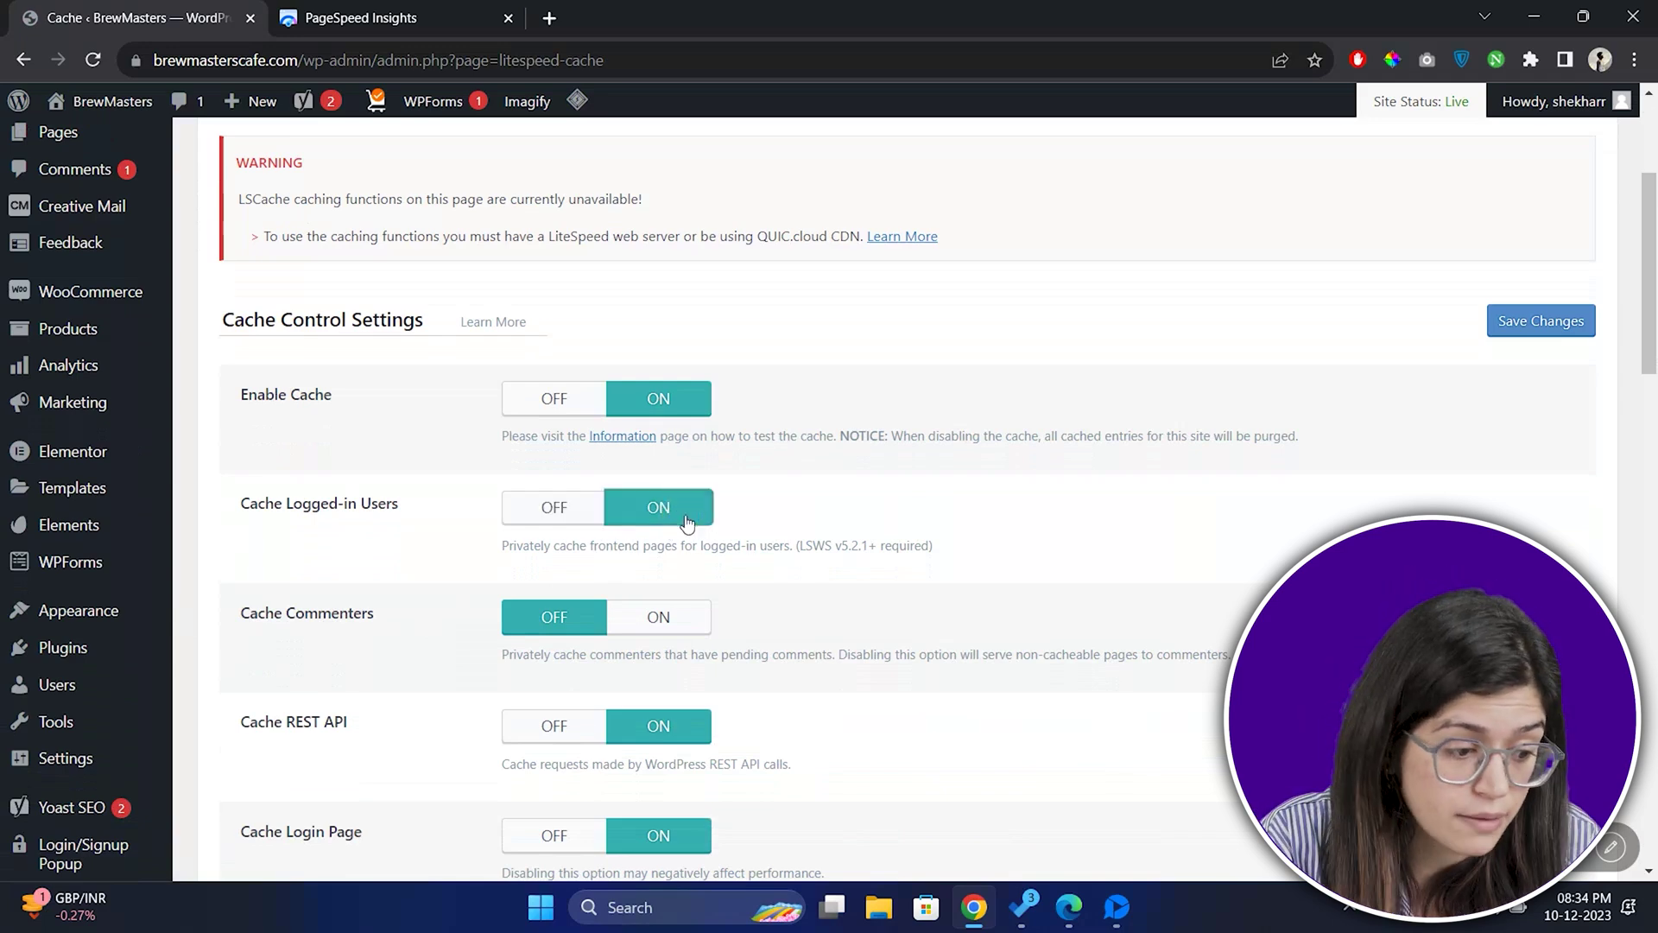
left_click(668, 620)
Step: Turn on Cache Mobile and save the LiteSpeed Cache changes
scroll(674, 626, "down", 1)
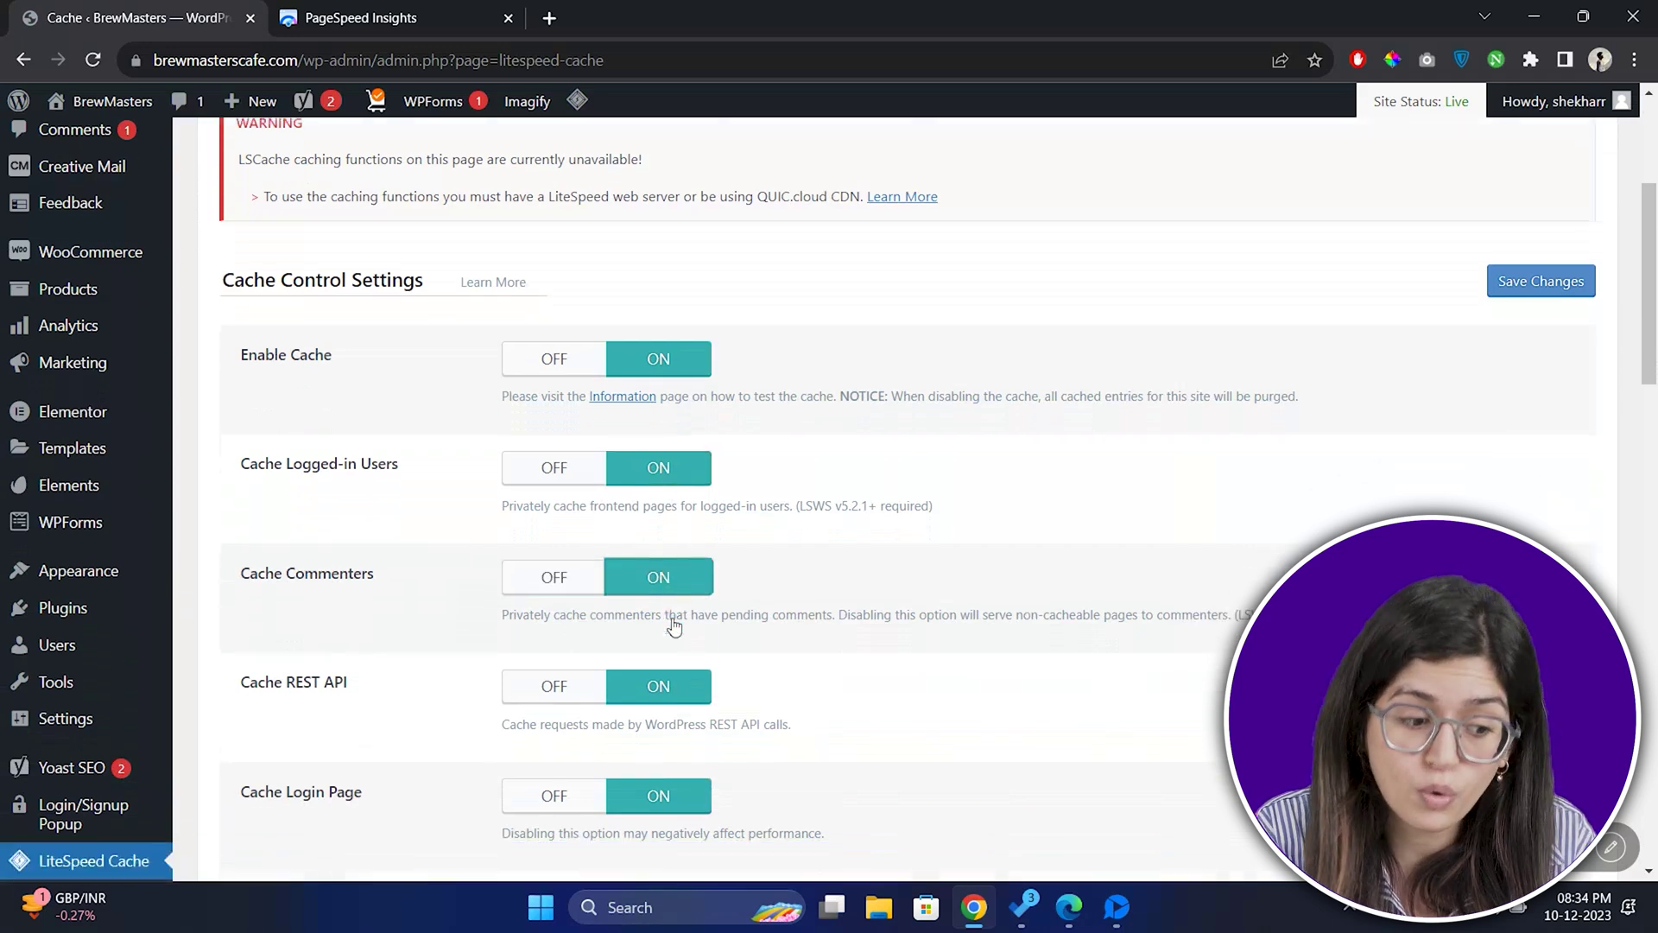
scroll(674, 626, "down", 1)
scroll(656, 731, "down", 2)
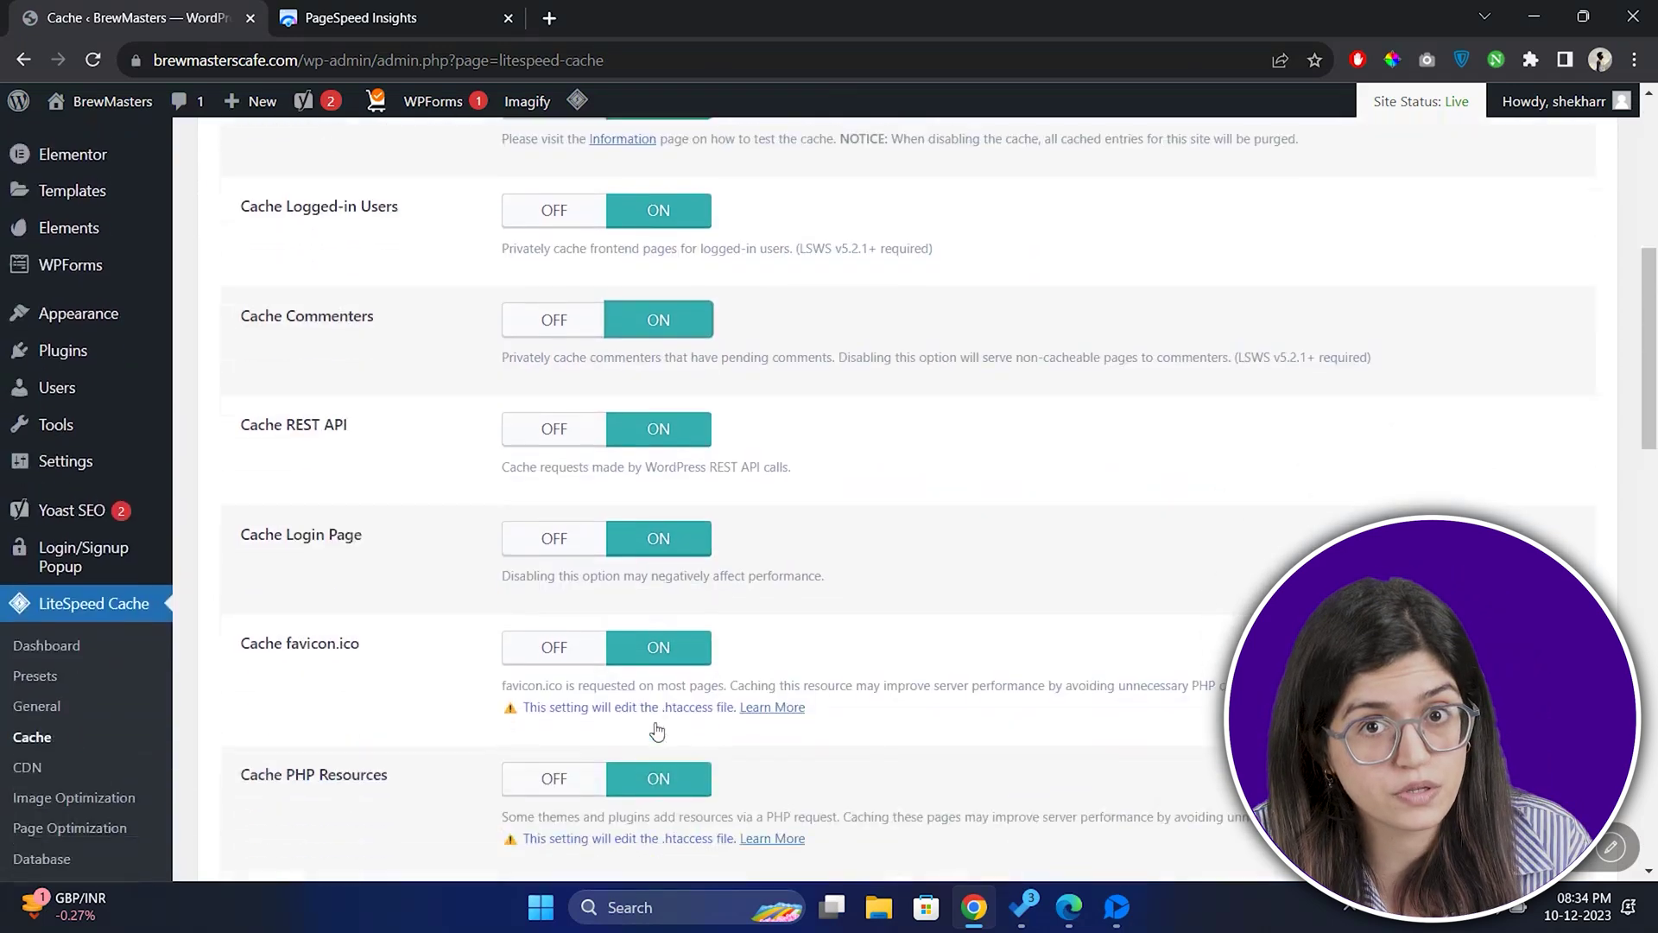
scroll(656, 731, "down", 4)
left_click(667, 604)
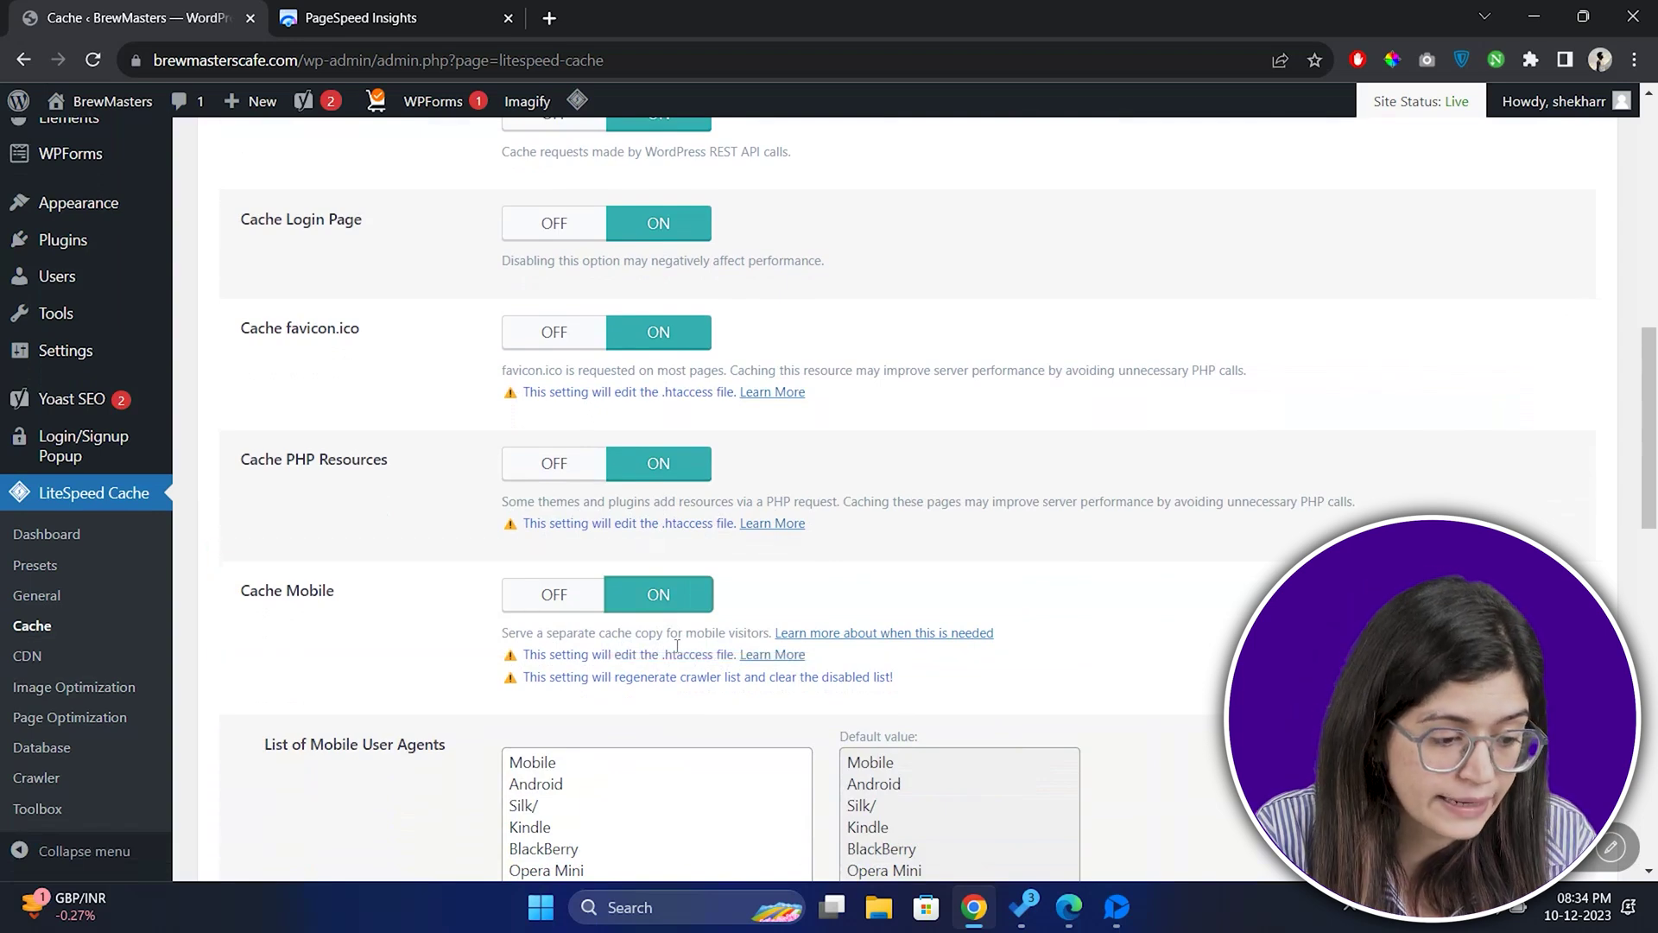
scroll(677, 646, "down", 10)
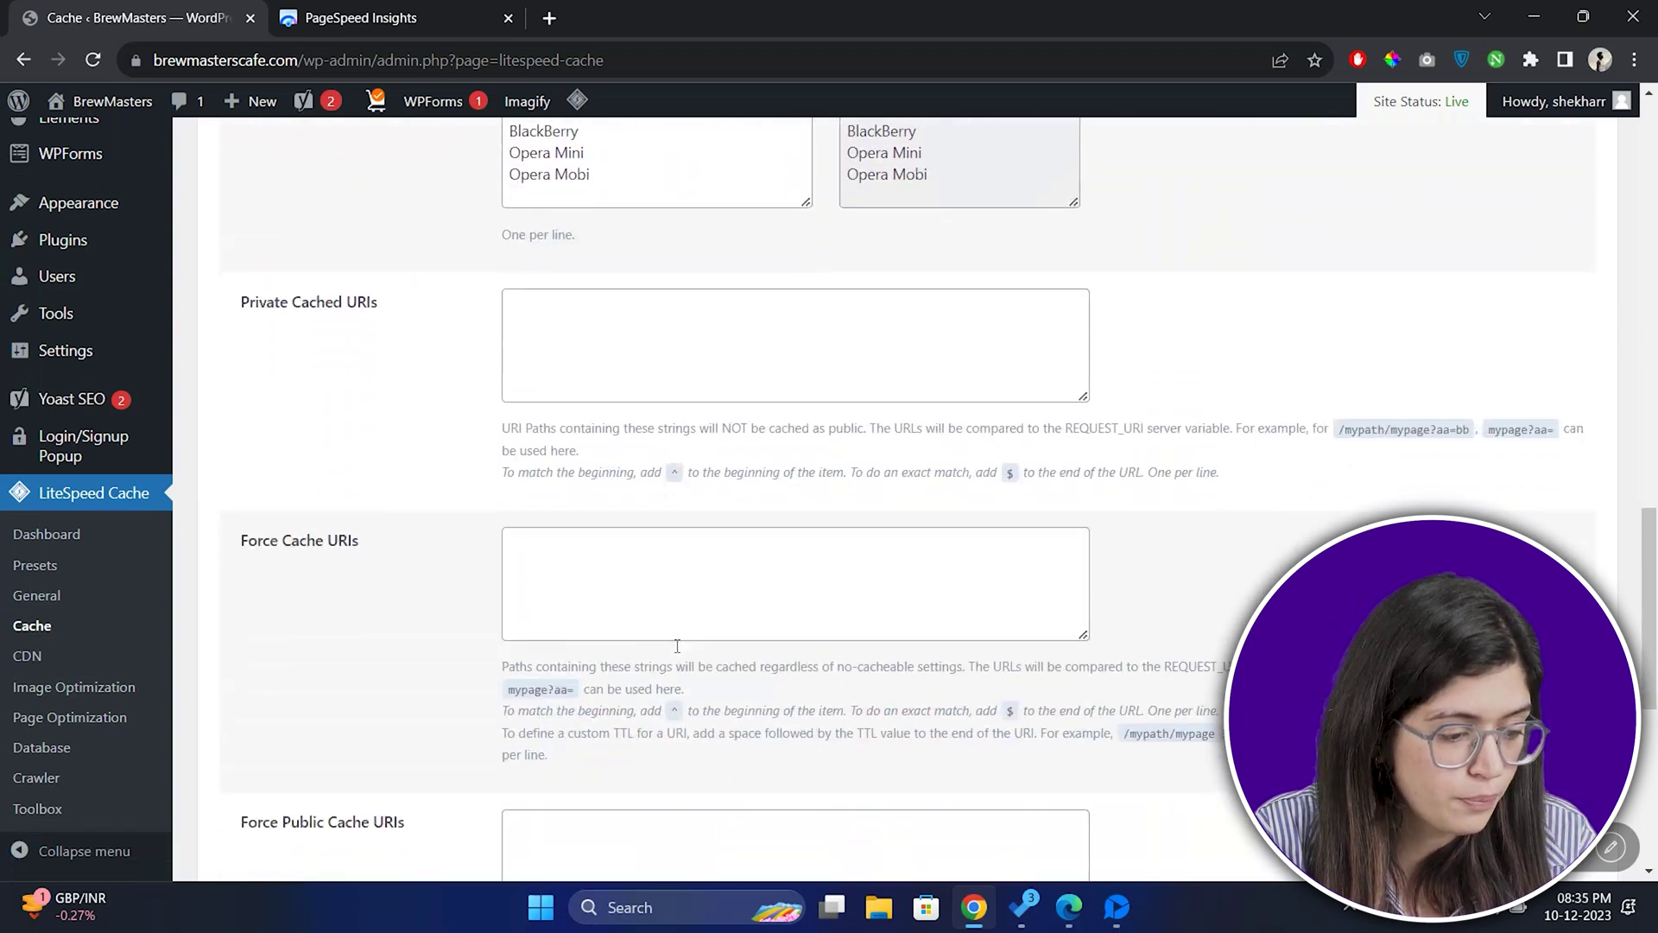
scroll(677, 646, "down", 4)
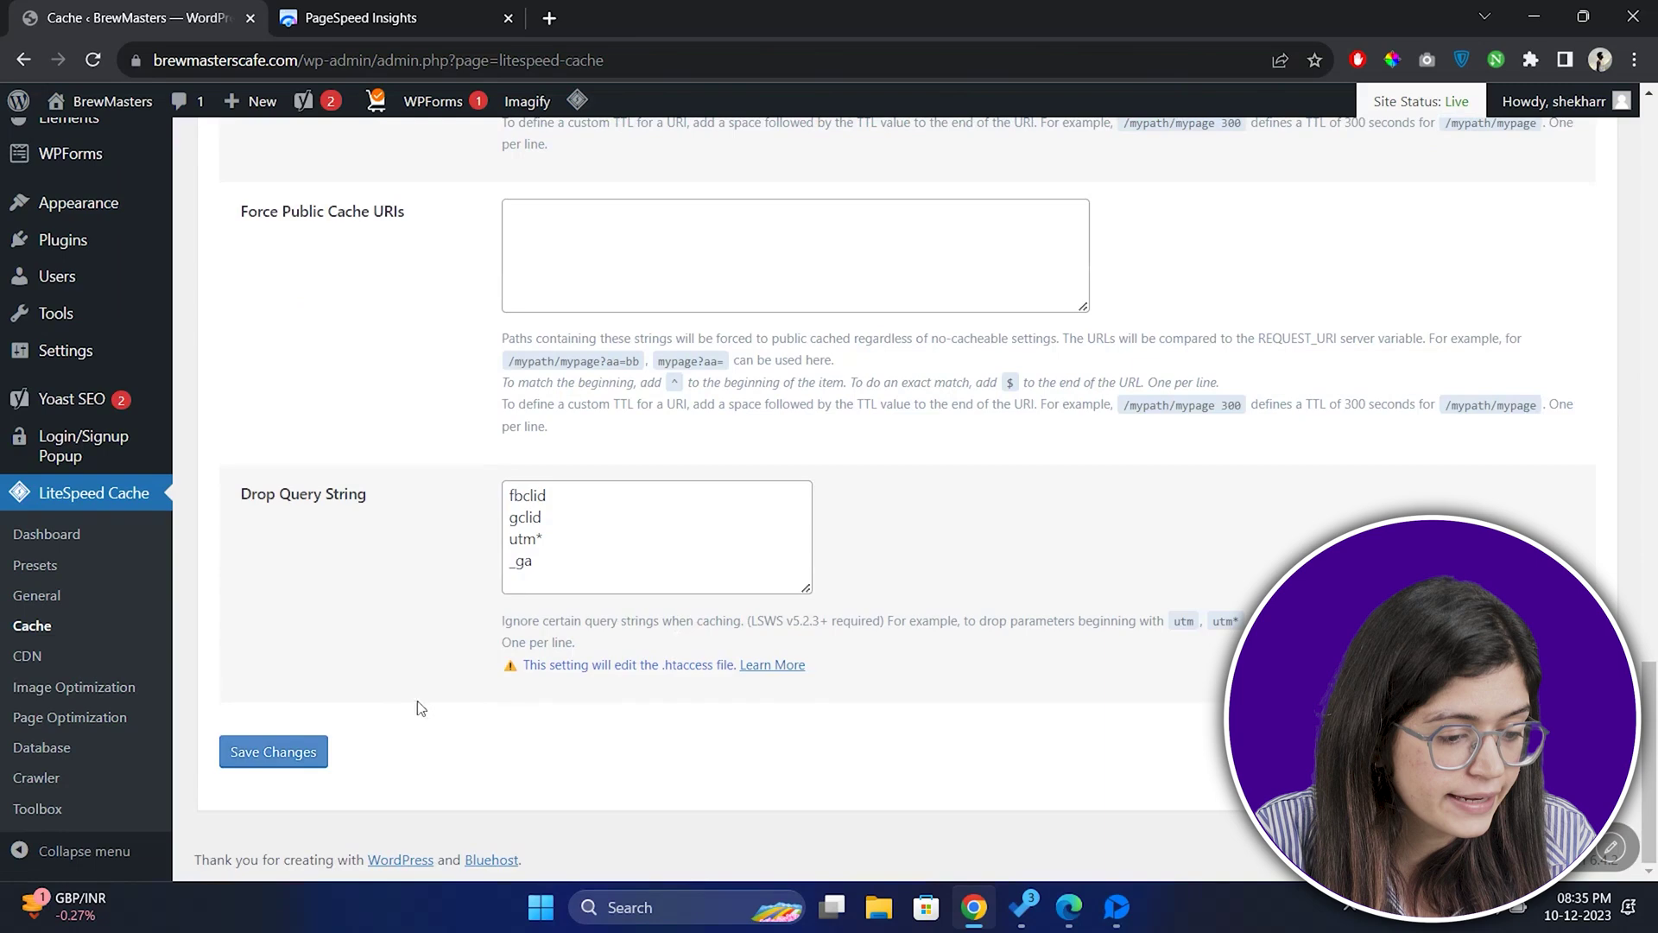
left_click(294, 753)
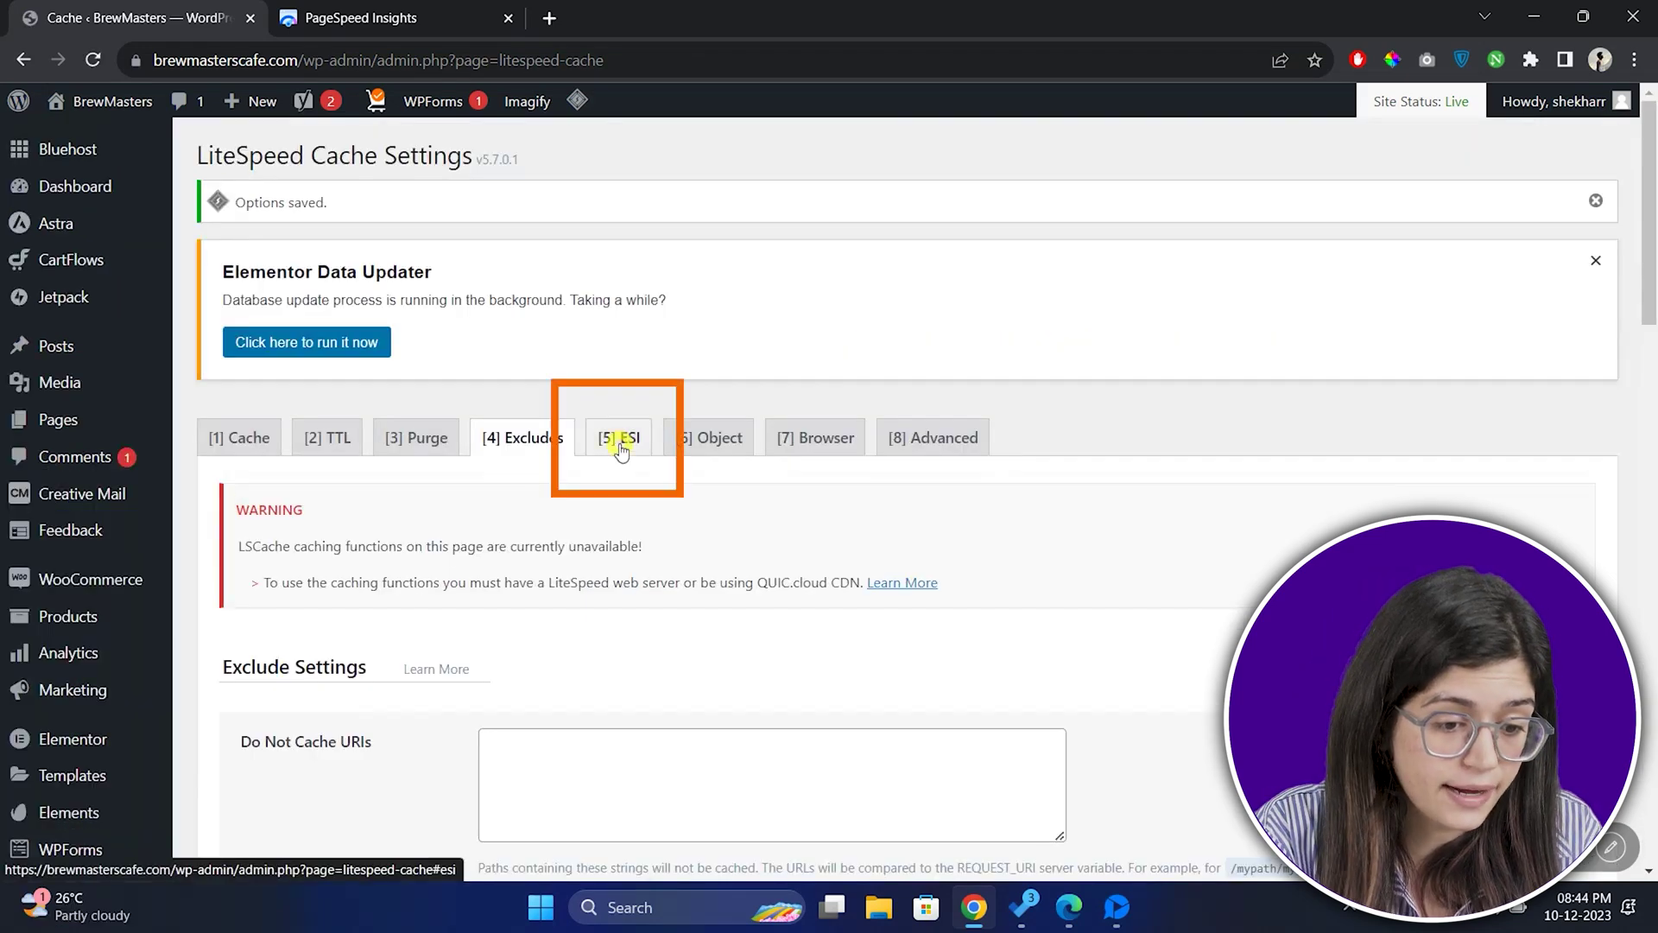
Step: On the ESI tab, set Enable ESI, Cache Admin Bar and Cache Comment Form ON, then save
left_click(620, 444)
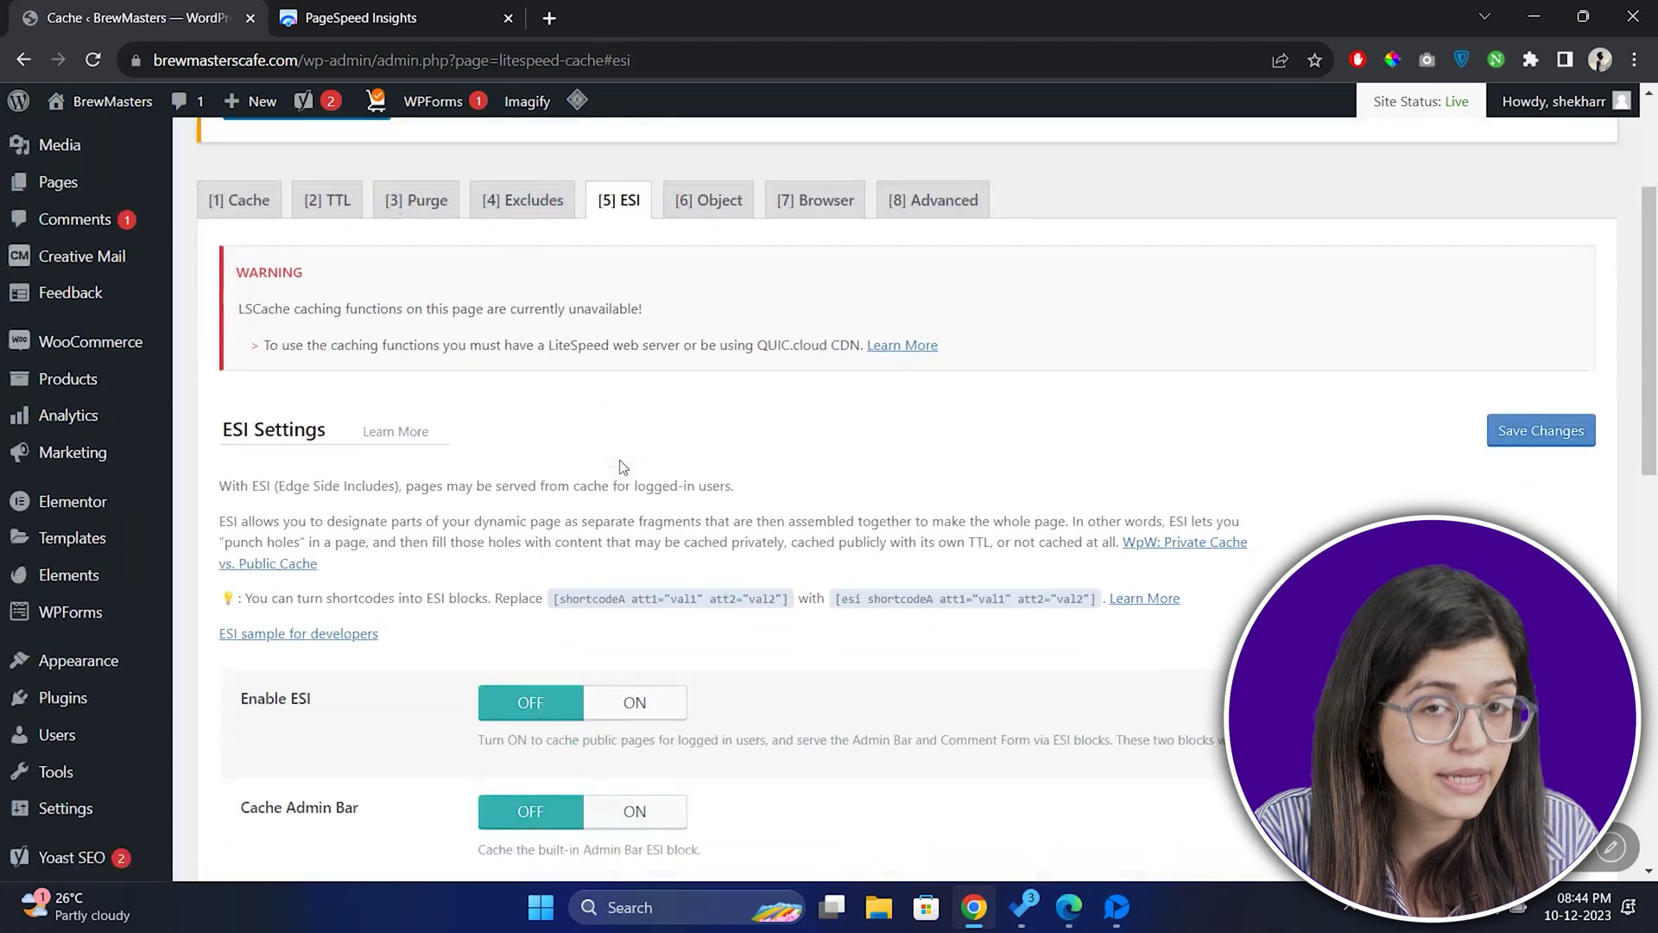
scroll(622, 467, "down", 3)
left_click(634, 449)
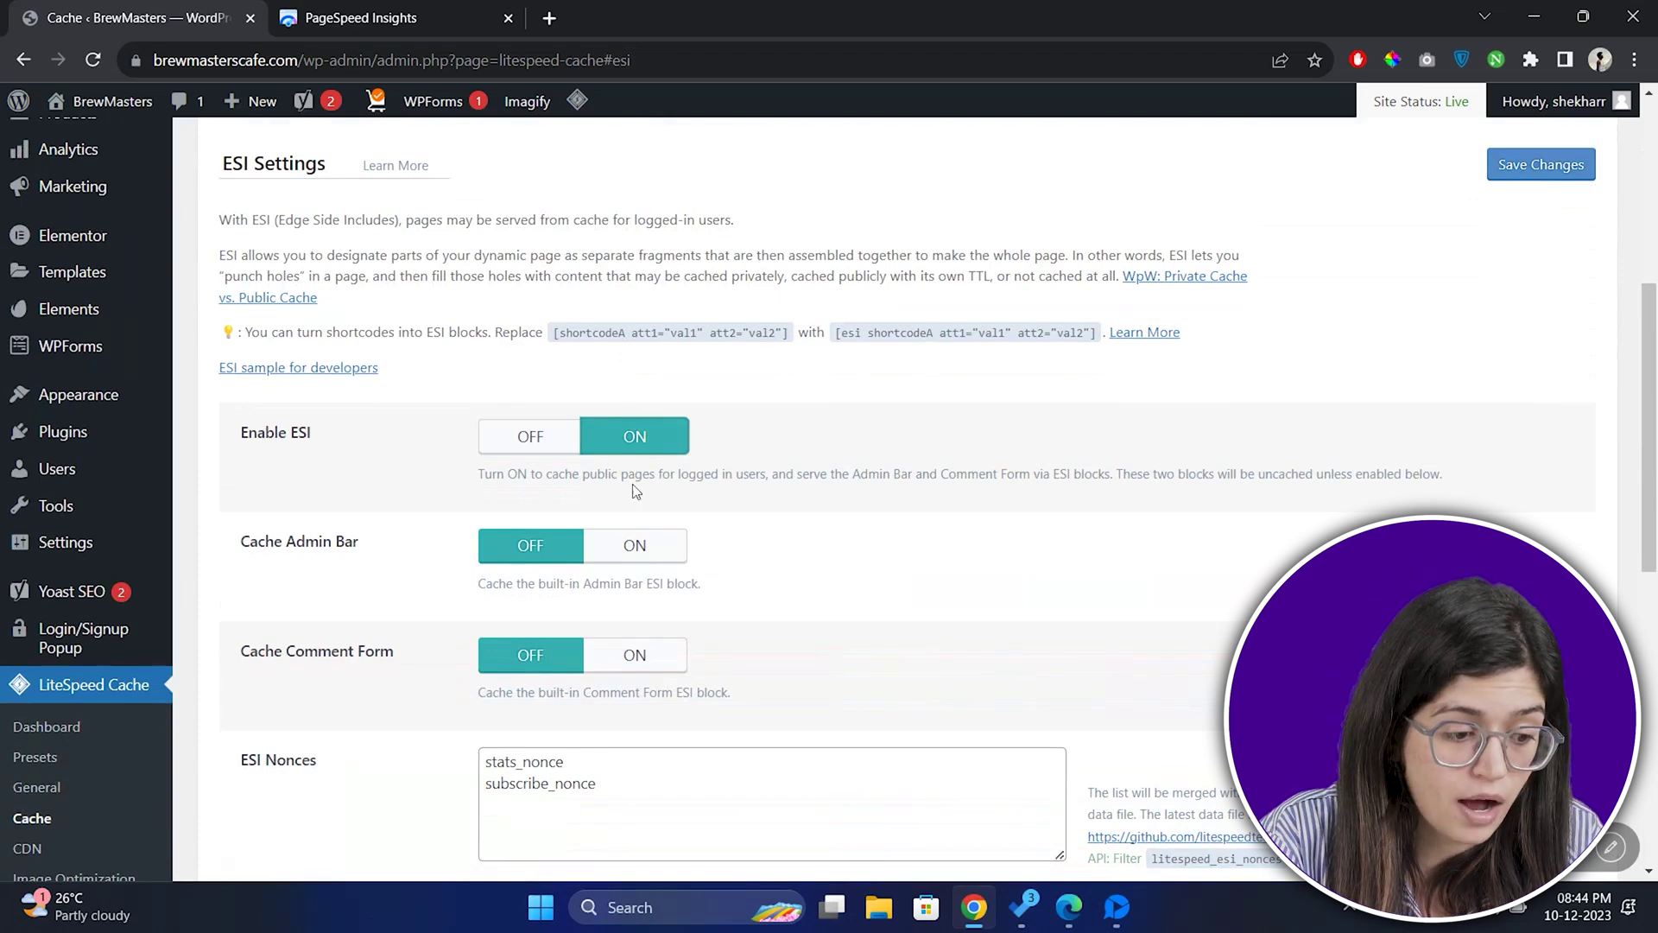
left_click(634, 545)
scroll(635, 553, "down", 1)
left_click(635, 583)
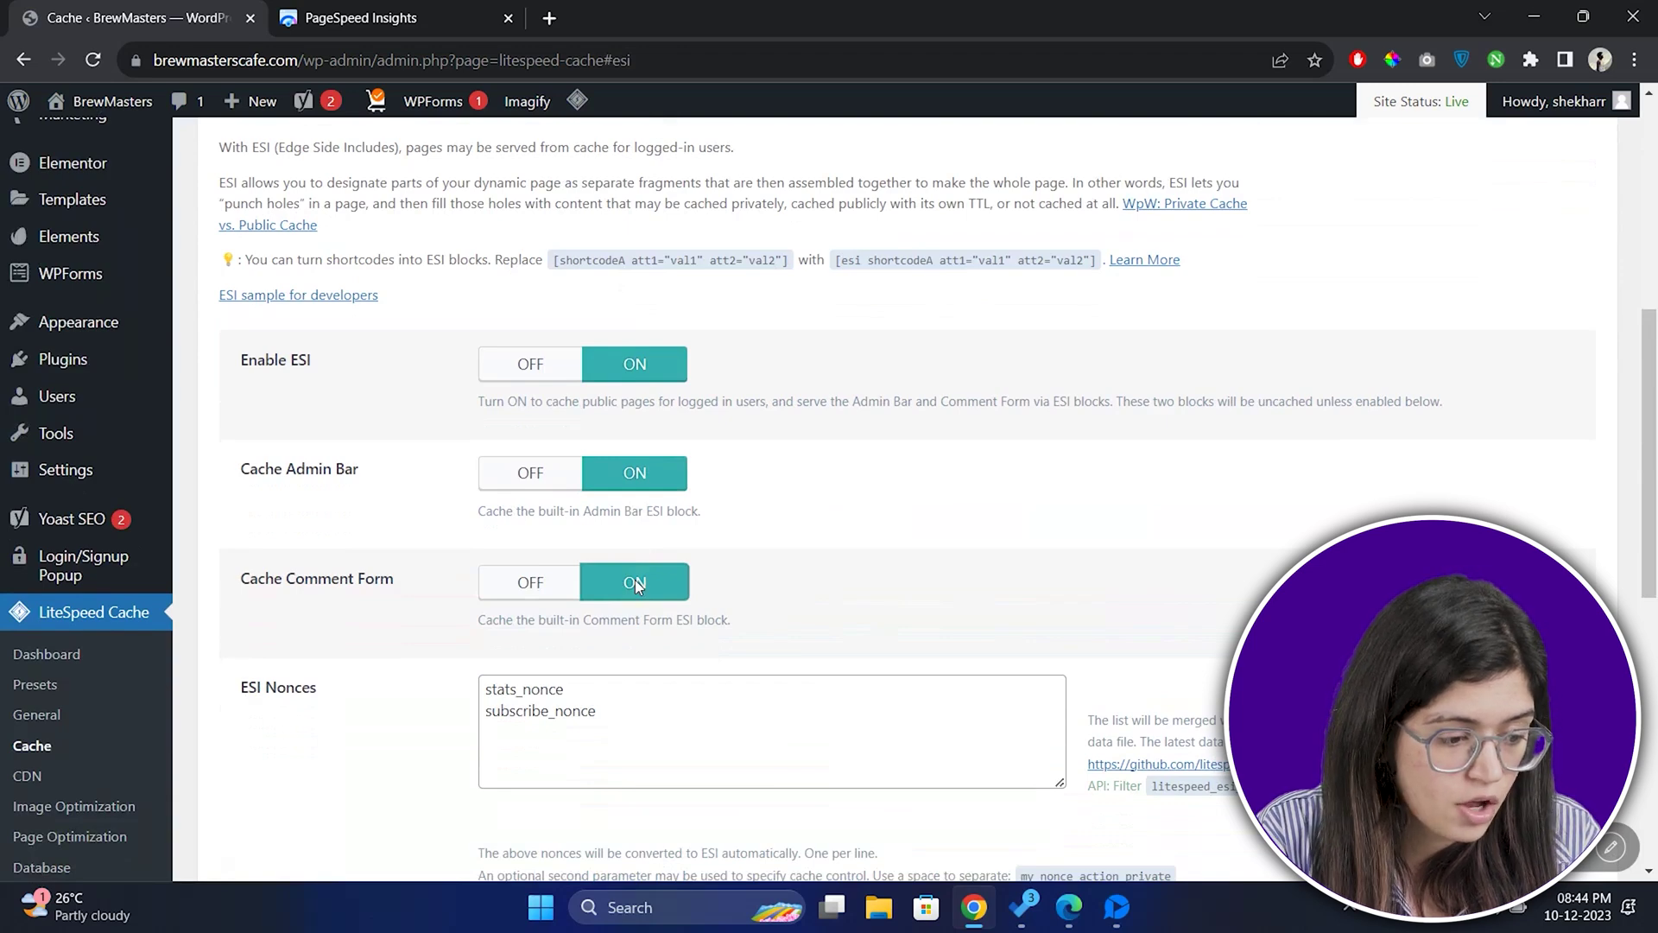
scroll(635, 578, "down", 6)
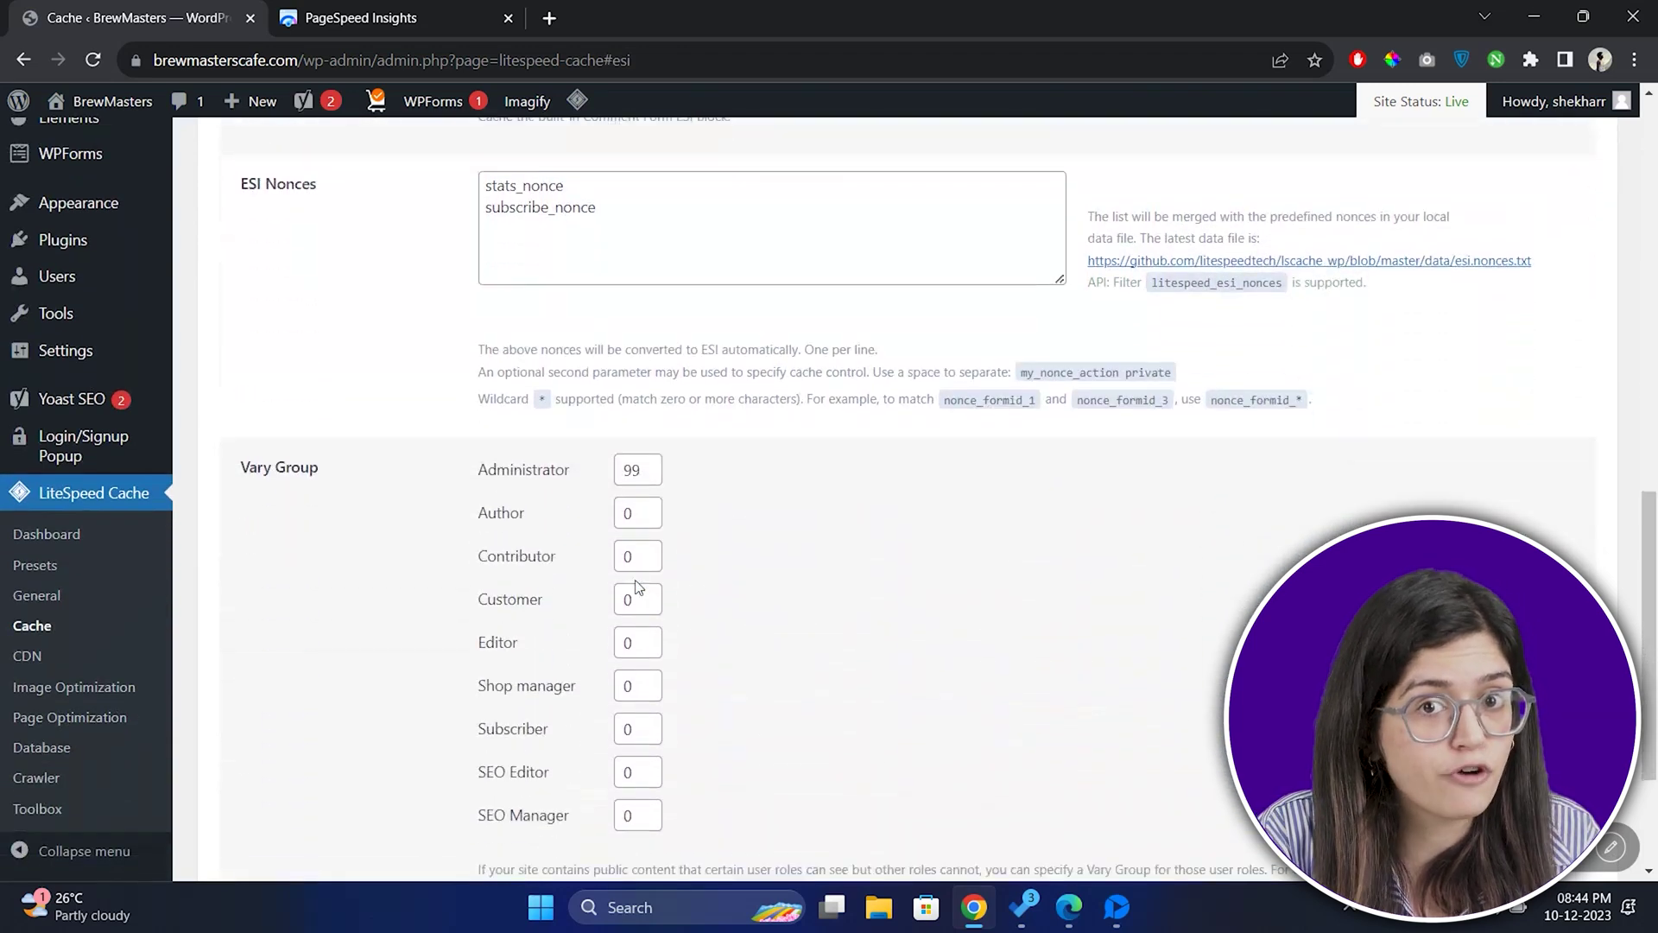
scroll(638, 588, "down", 3)
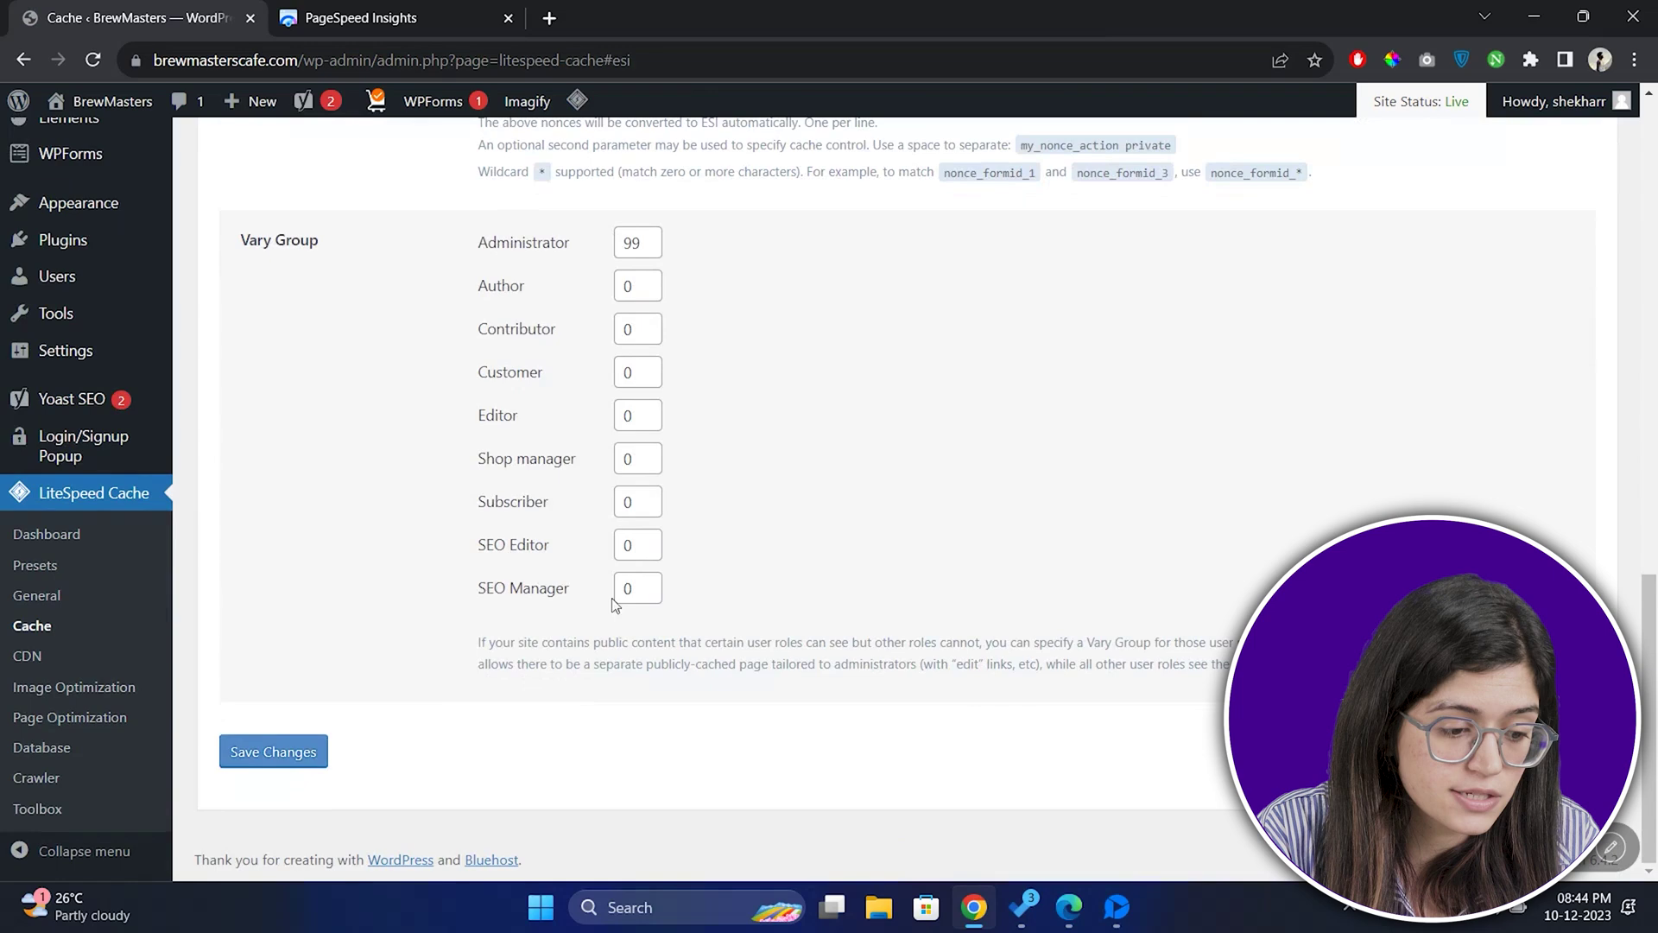
left_click(318, 752)
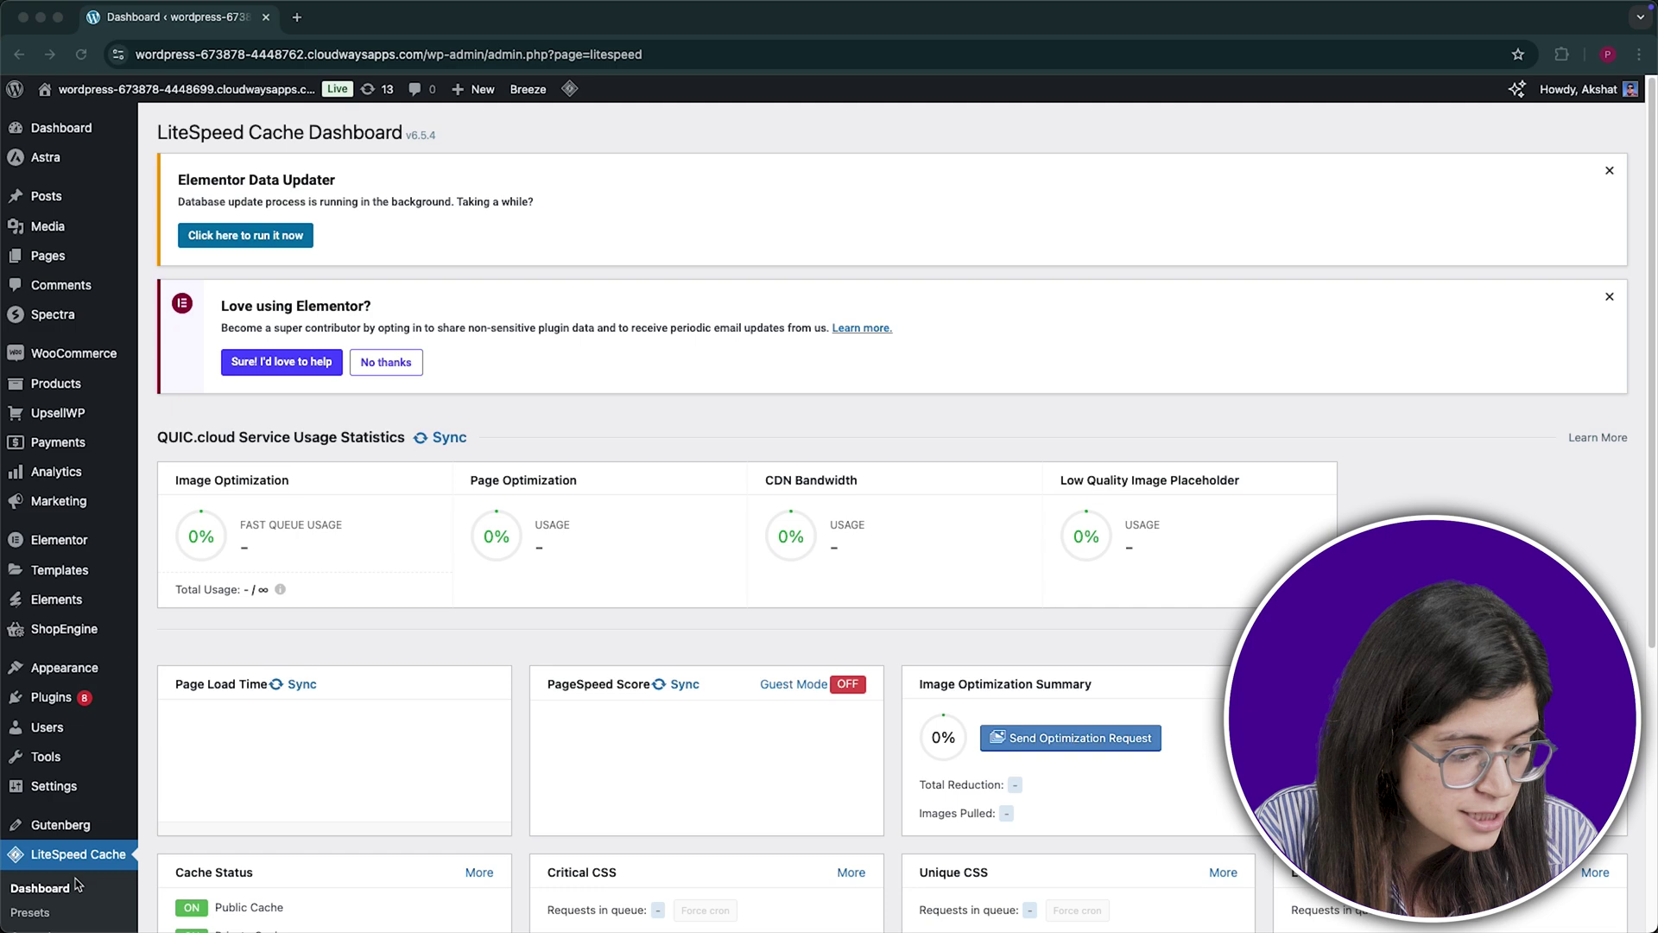
Step: Go to LiteSpeed Cache > Database to see the database cleanup options
scroll(77, 864, "down", 5)
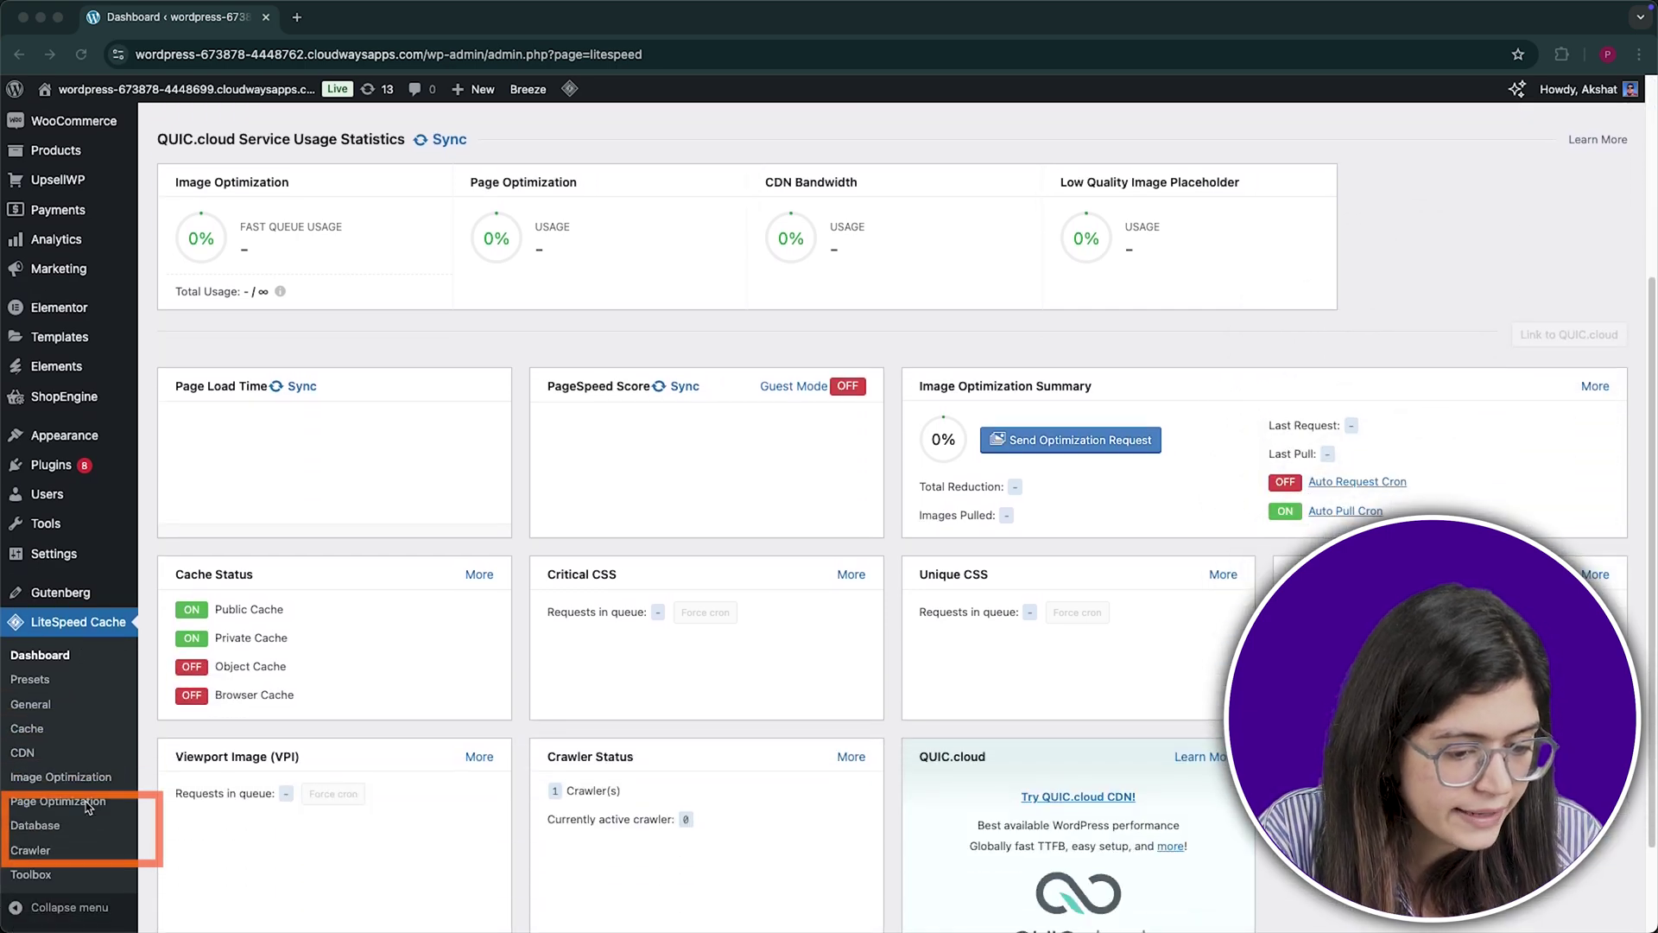
scroll(52, 821, "down", 2)
left_click(34, 827)
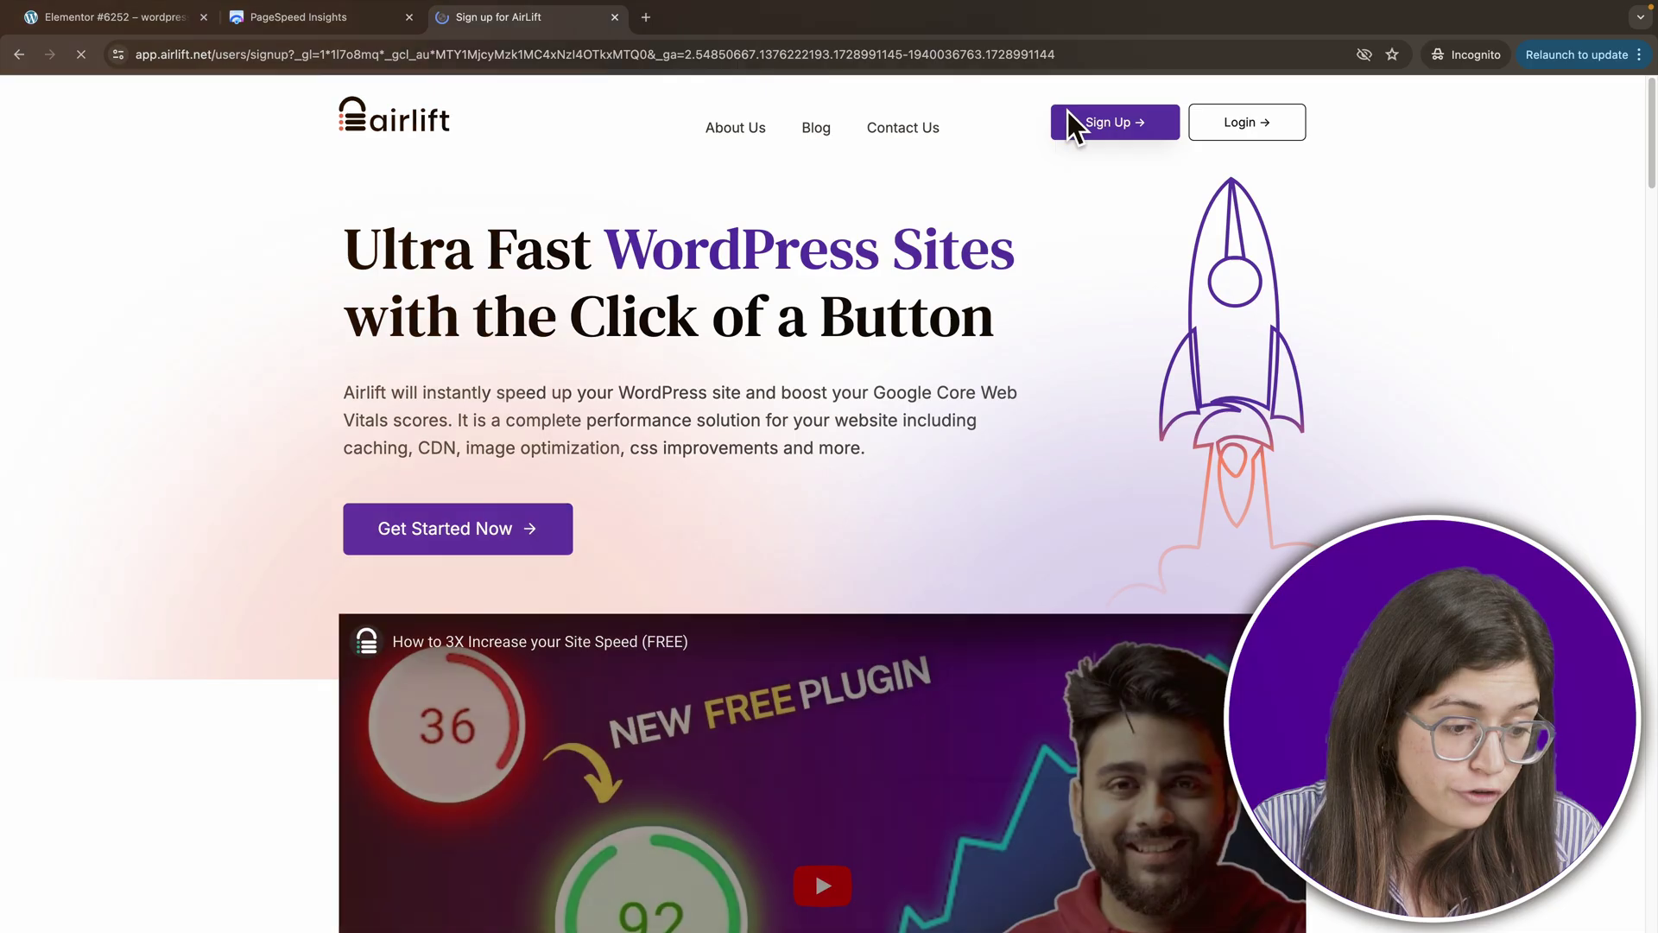
Step: Sign up for AirLift and download the plugin under Manual Installation
left_click(1067, 111)
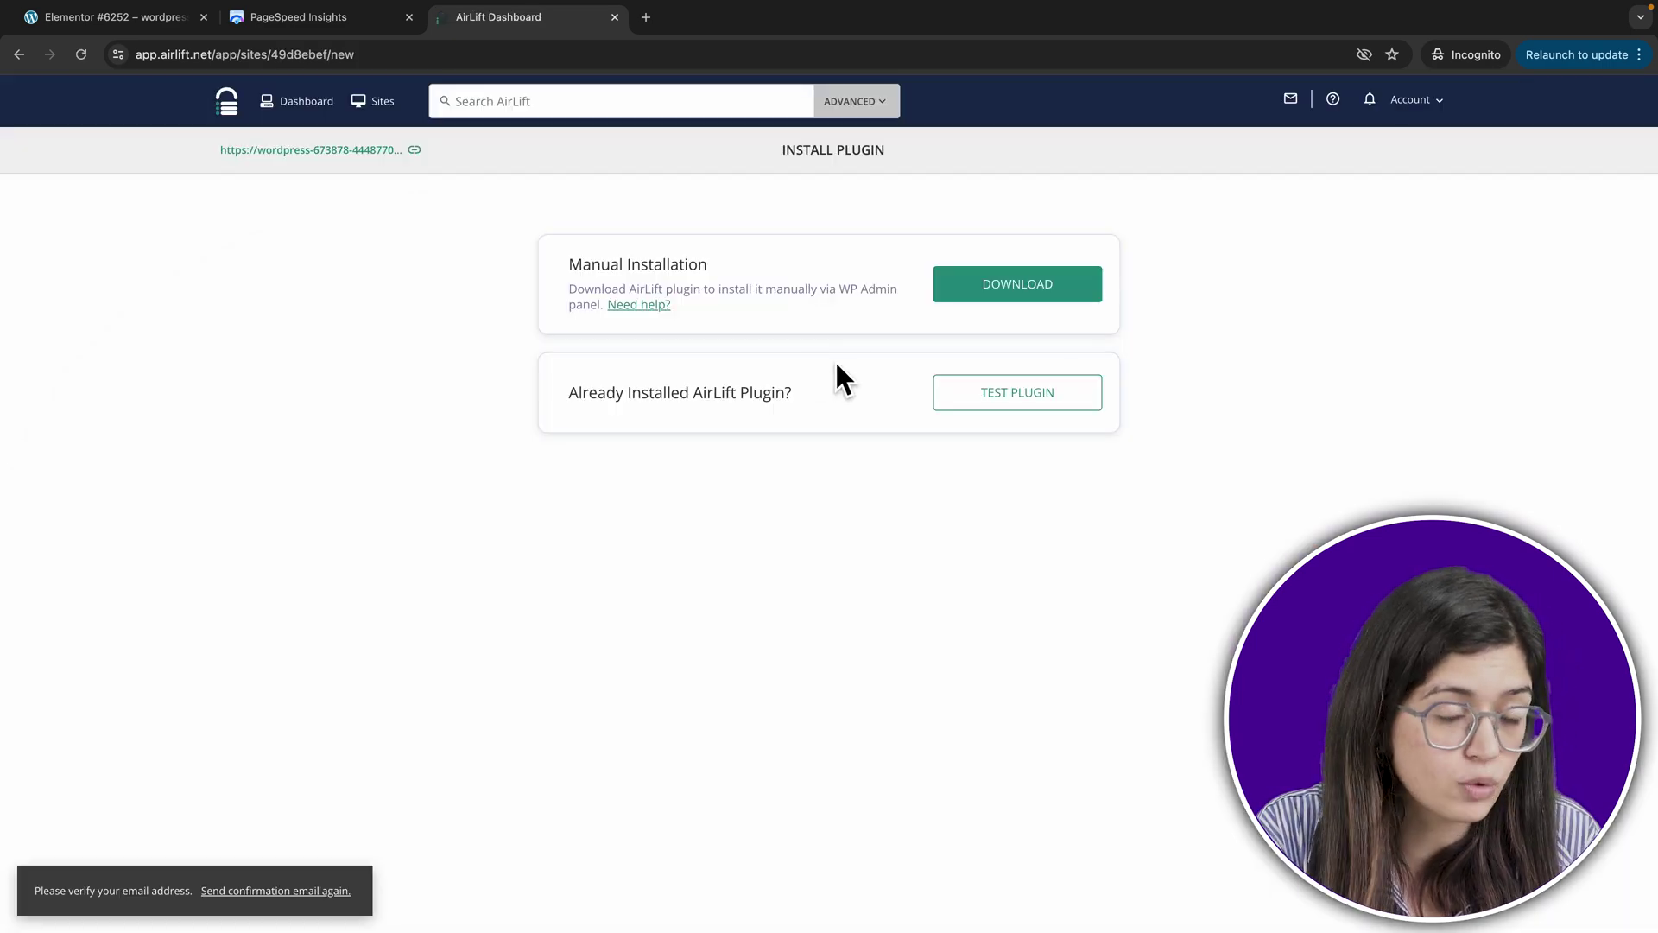
left_click(993, 294)
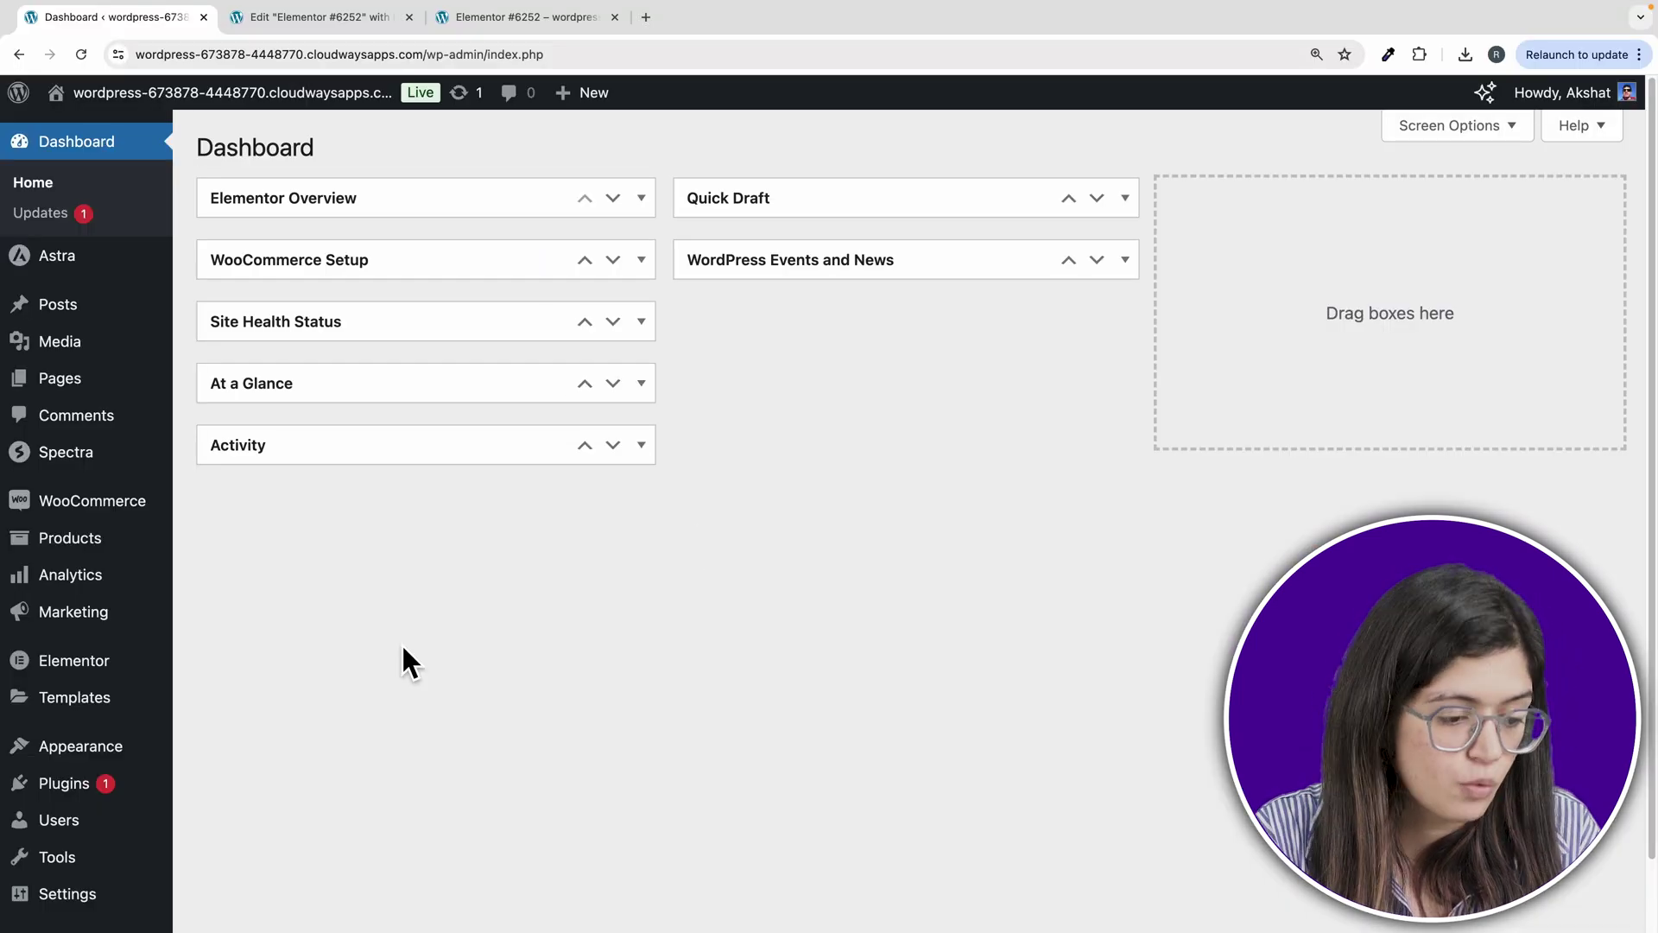
Step: Upload airlift (1).zip through Add New Plugin and install it
mouse_move(130, 794)
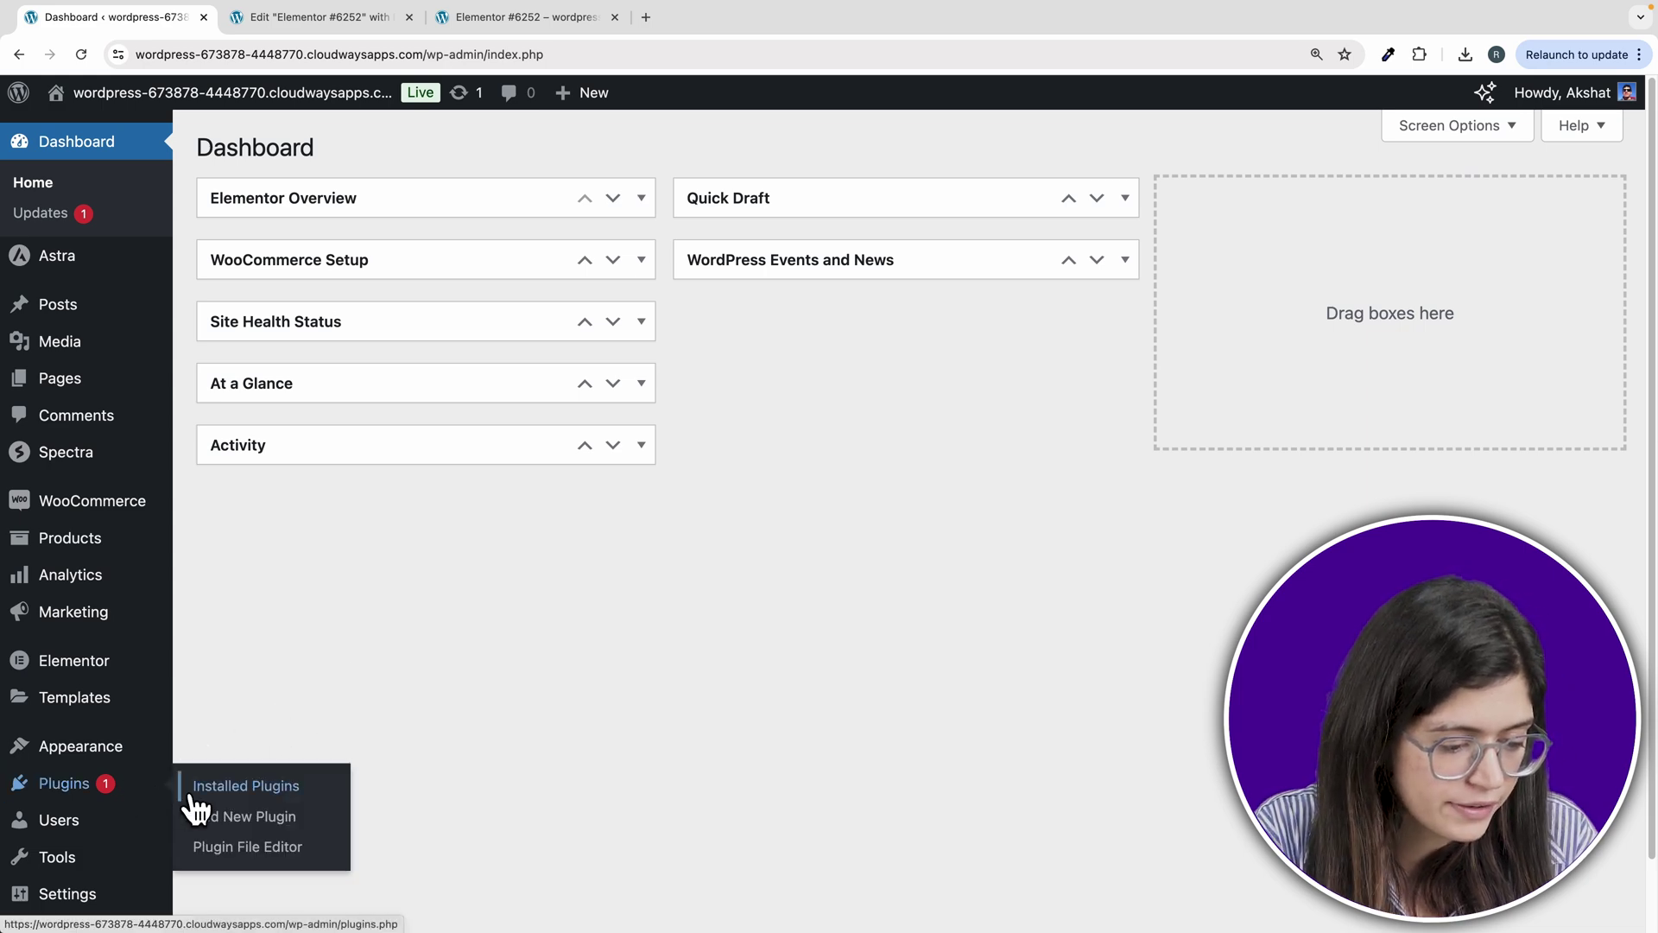
left_click(216, 816)
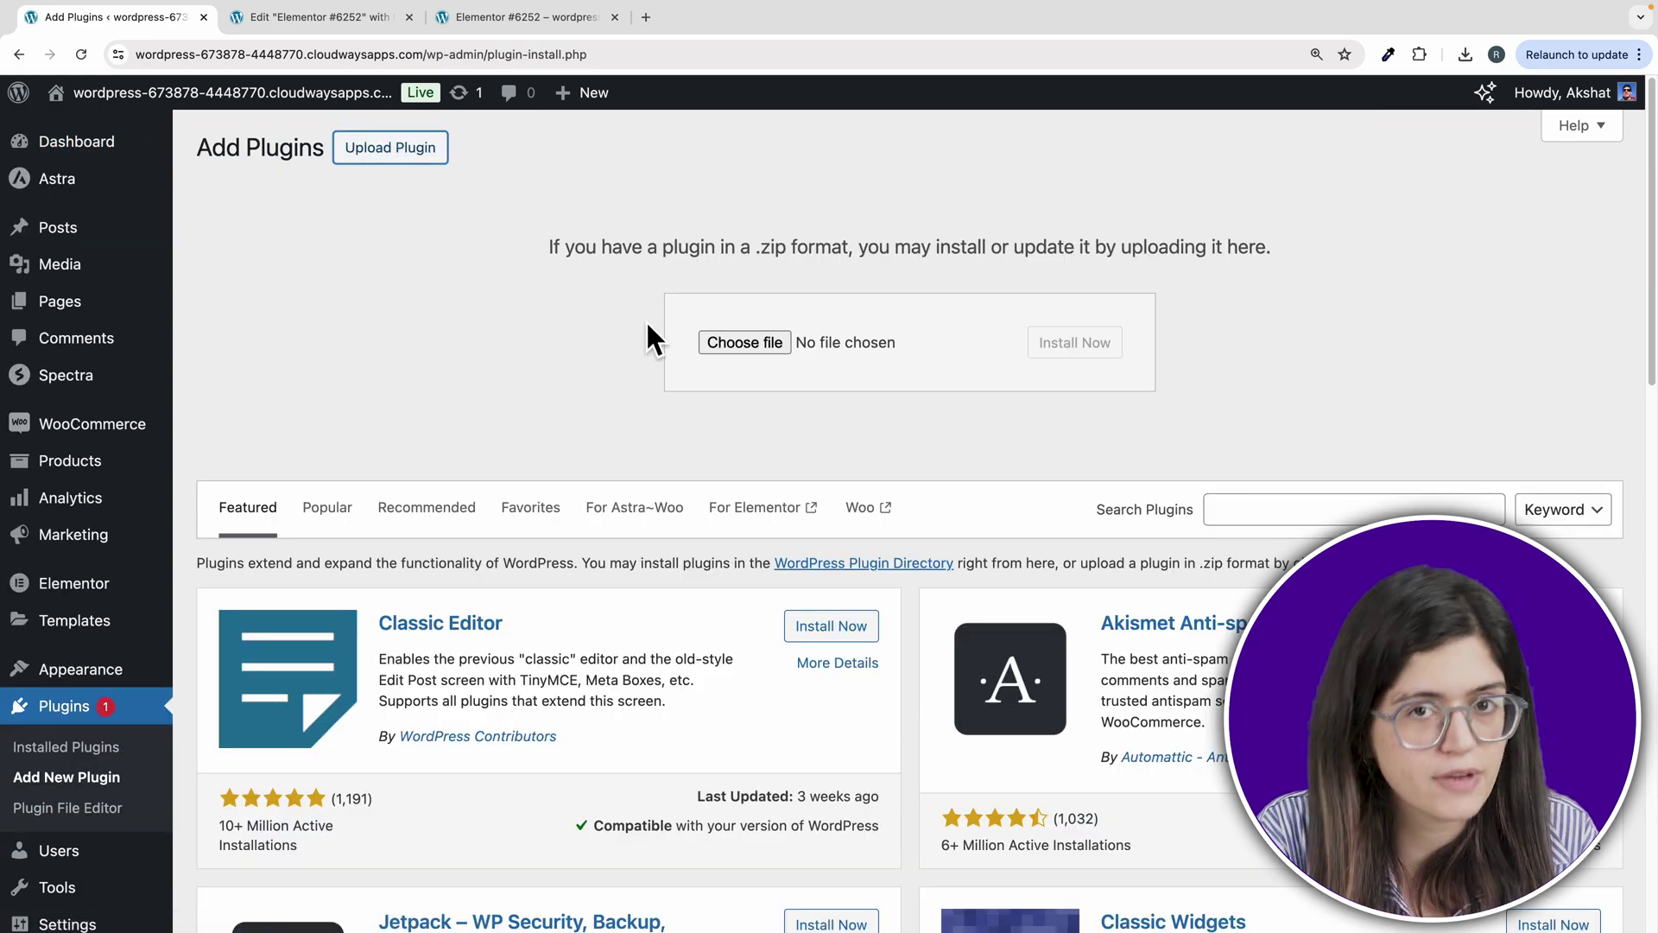
left_click(744, 342)
double_click(715, 380)
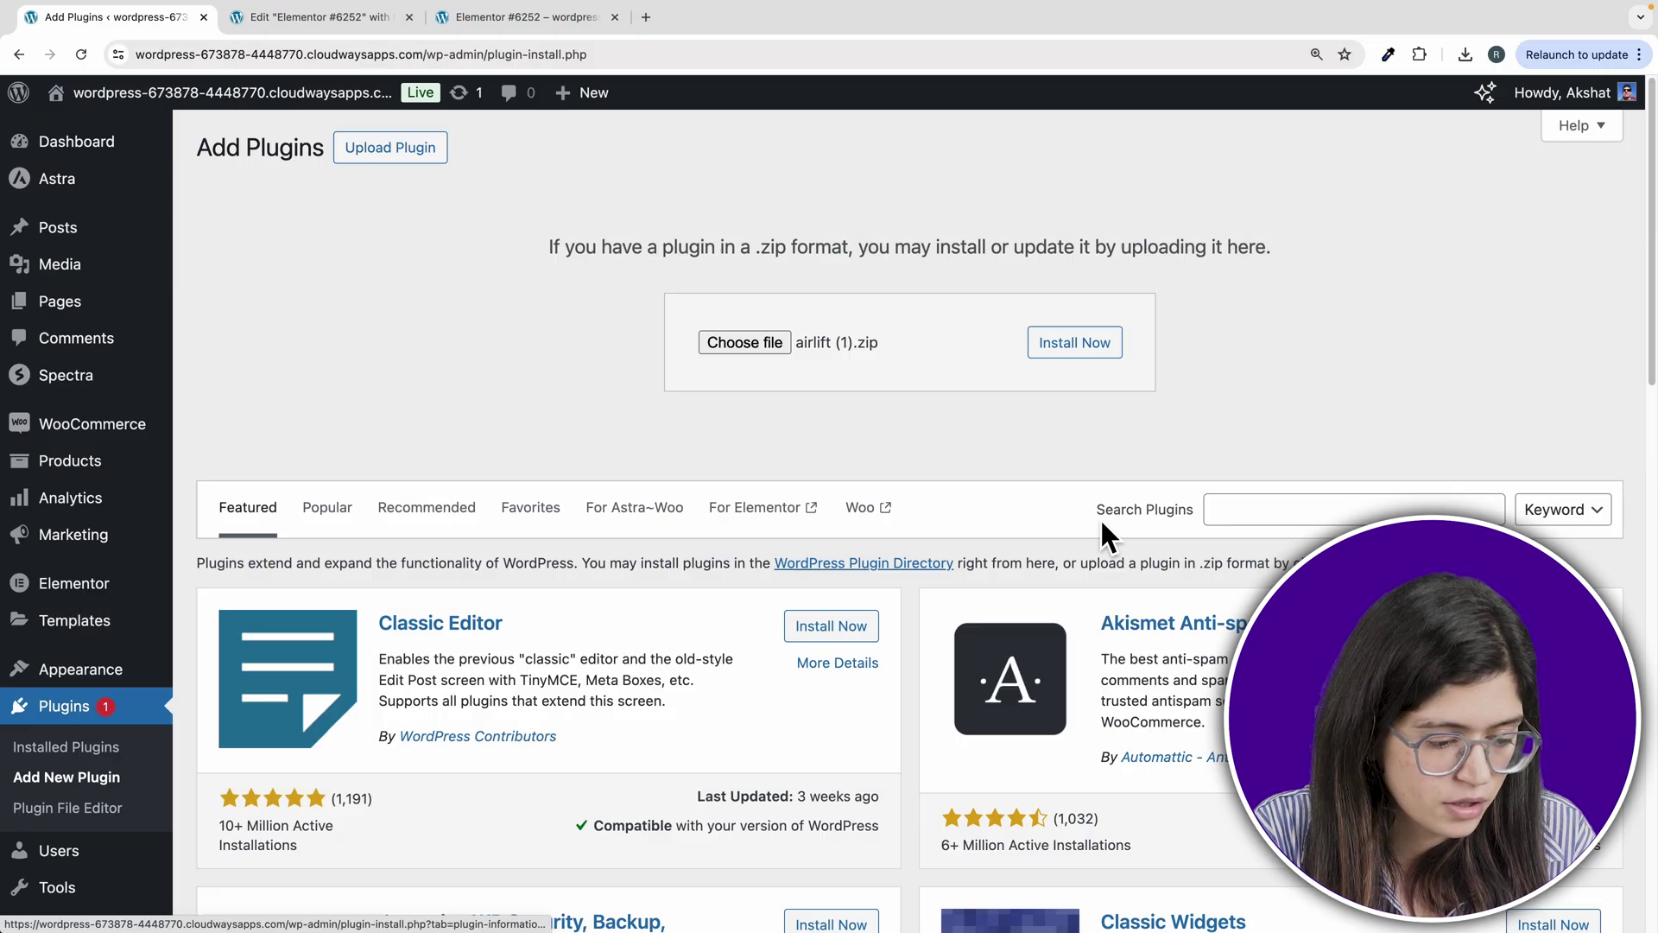
left_click(1063, 350)
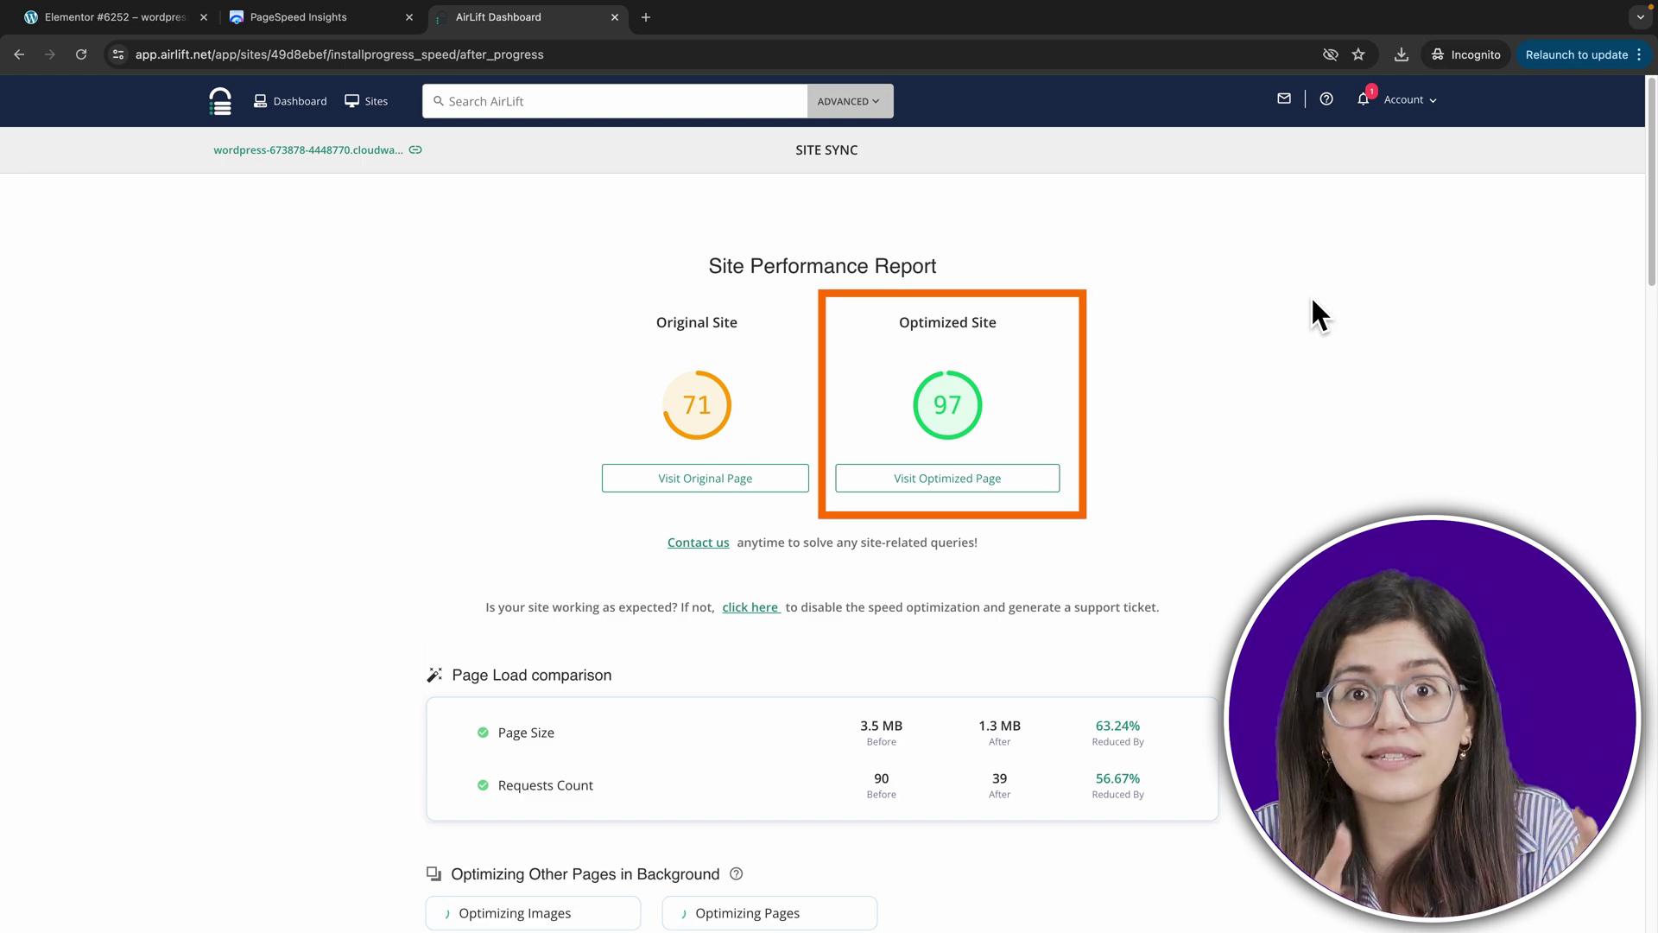
Step: Scroll through AirLift's Site Performance Report showing optimized 97 versus original 71
scroll(722, 437, "down", 8)
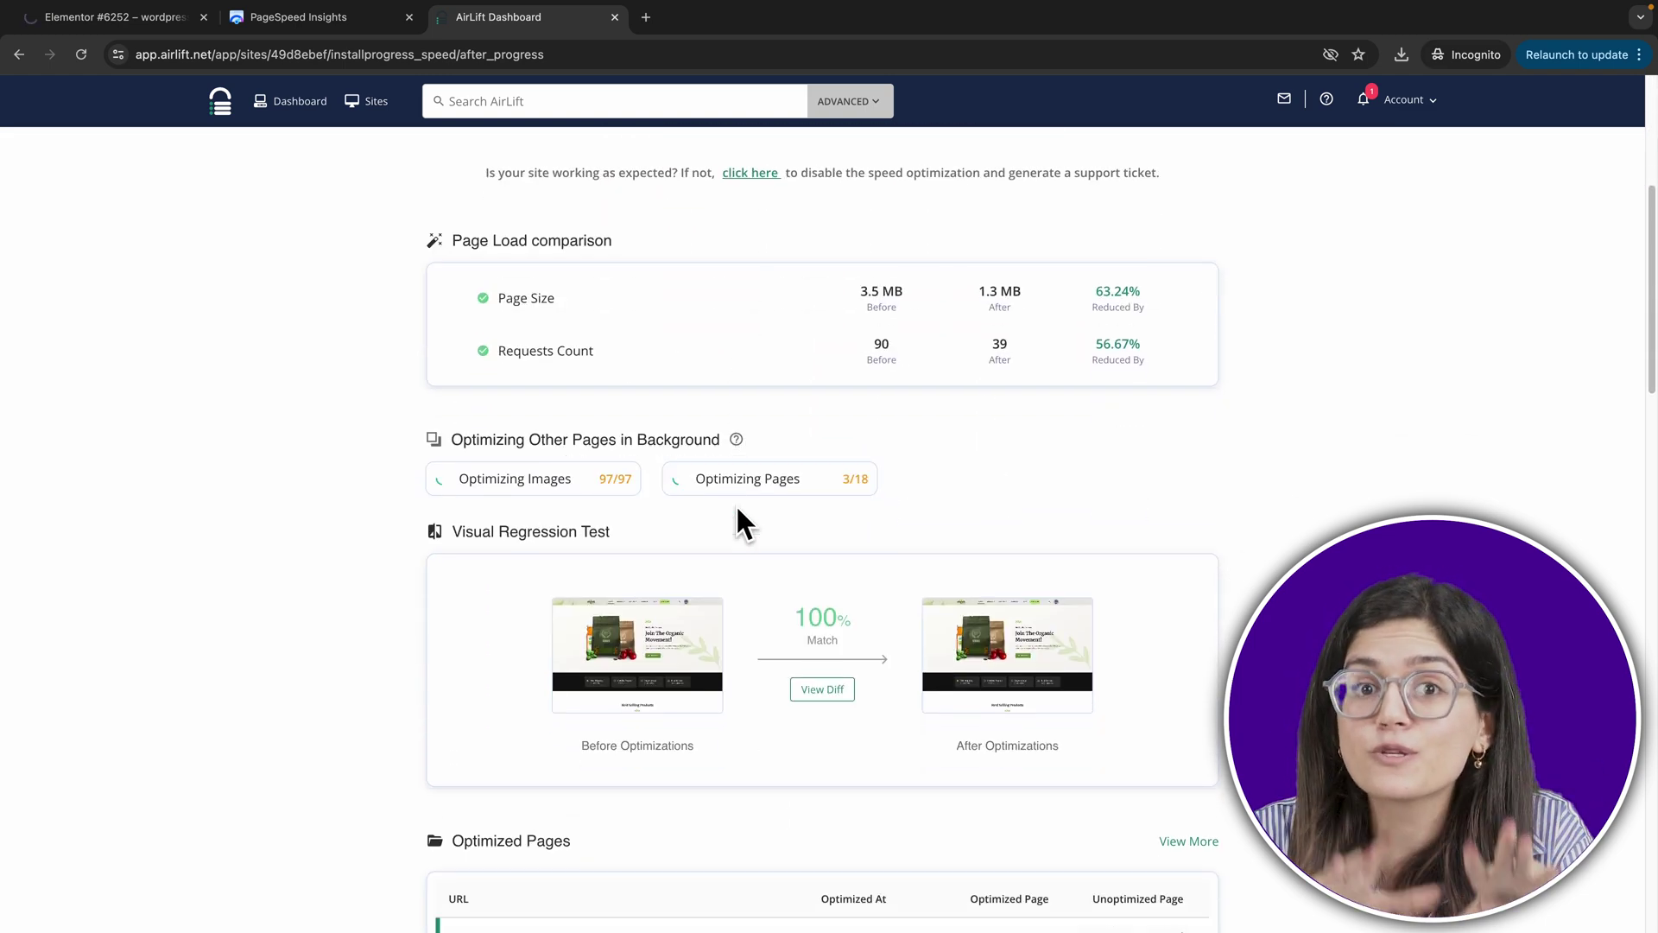
scroll(736, 508, "down", 6)
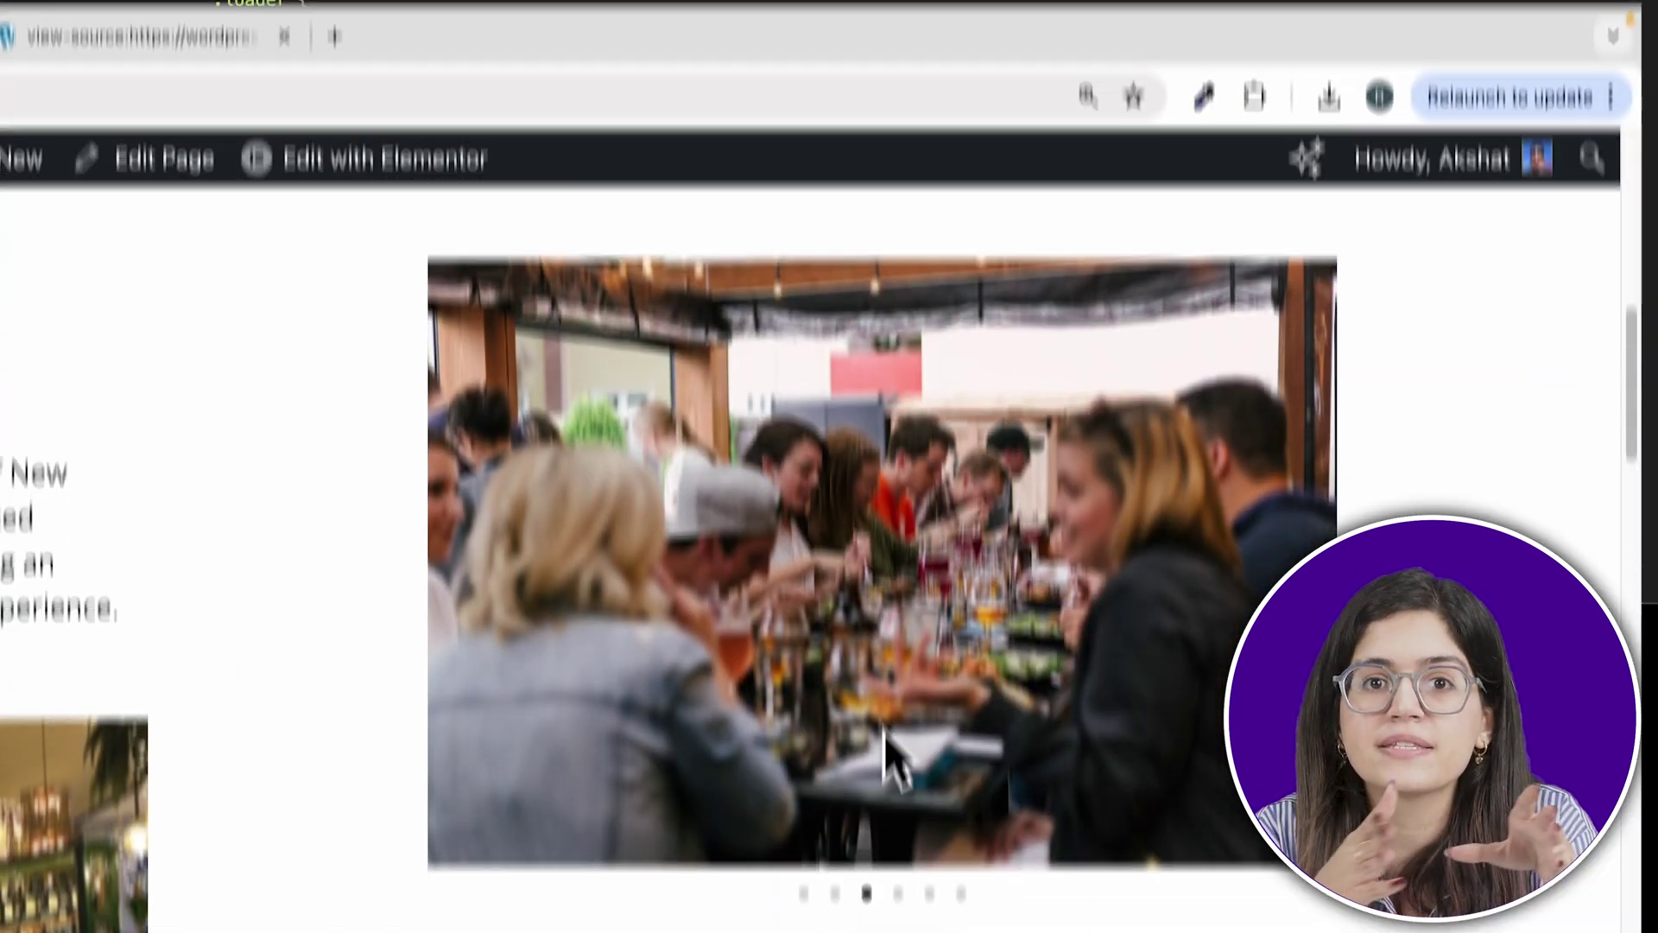
Step: Inspect the outdoor dining photo's image element from its context menu
right_click(877, 657)
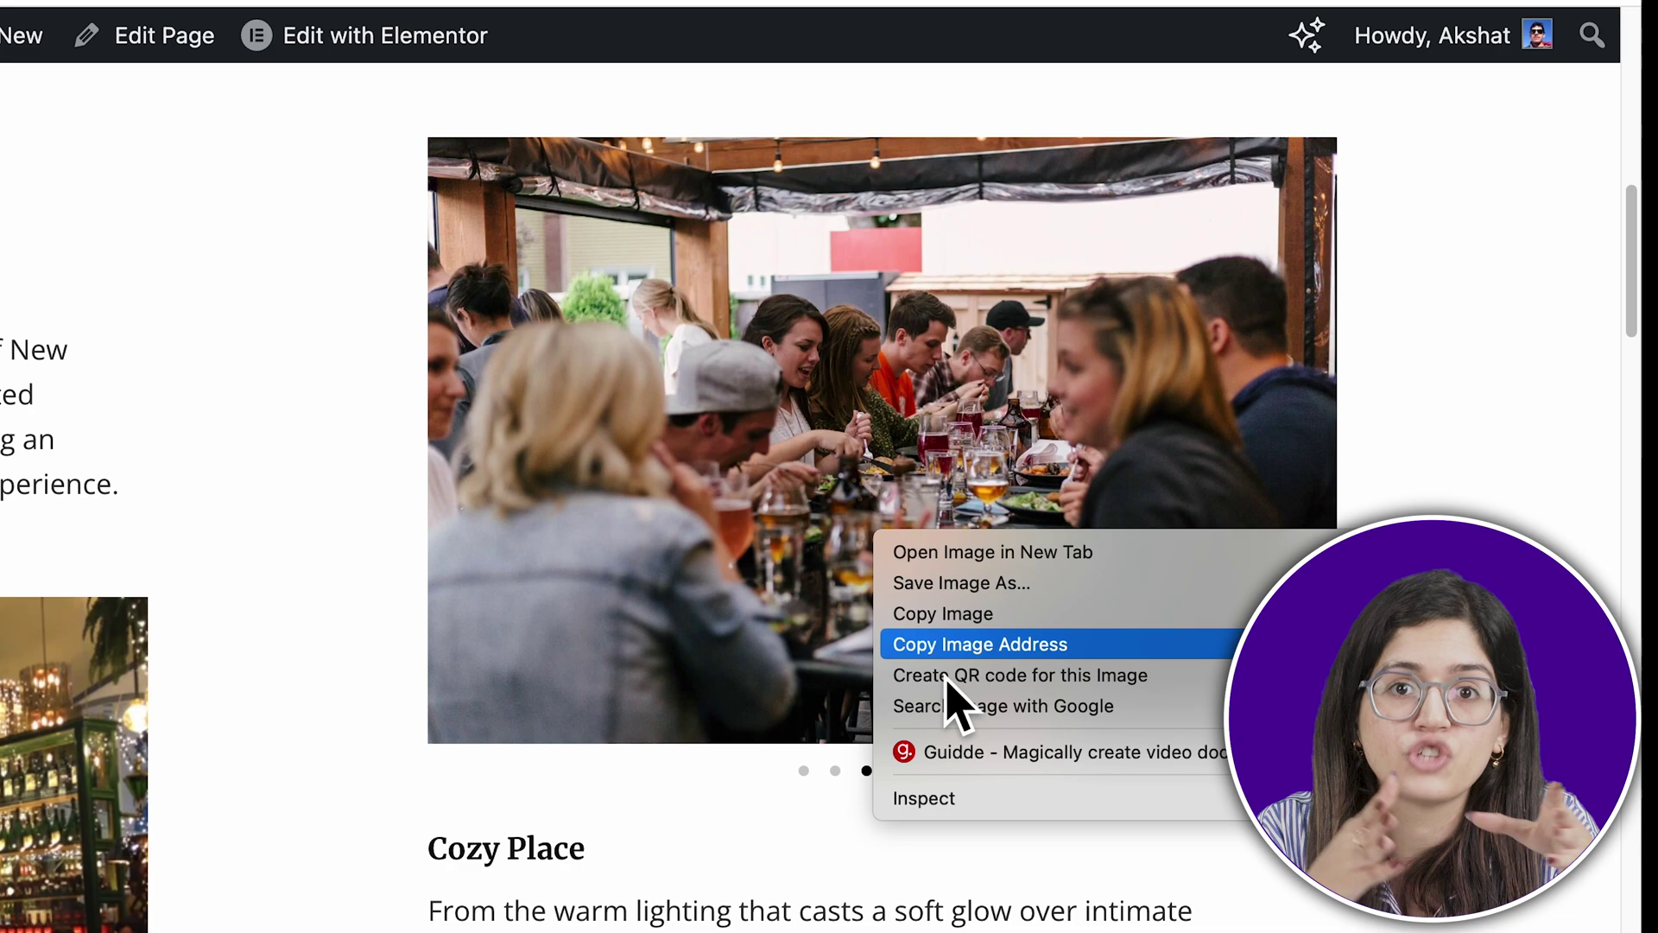
left_click(964, 800)
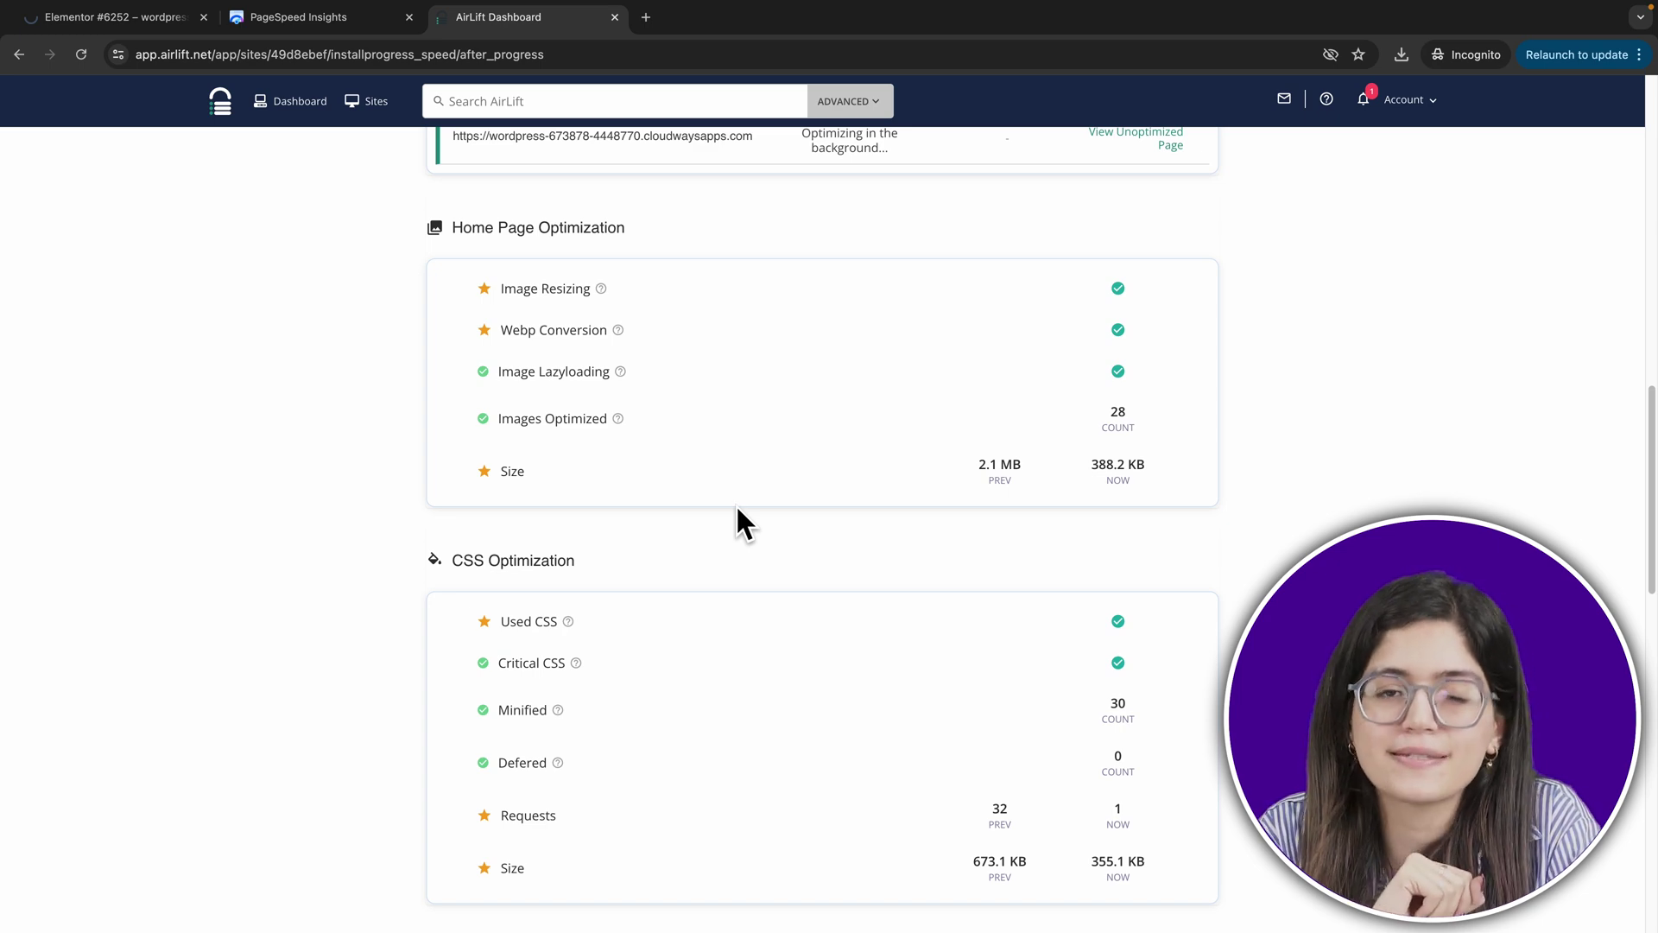
Step: Close the AirLift report tab to return to the PageSpeed Insights report for elementor-6252
key("ctrl+w")
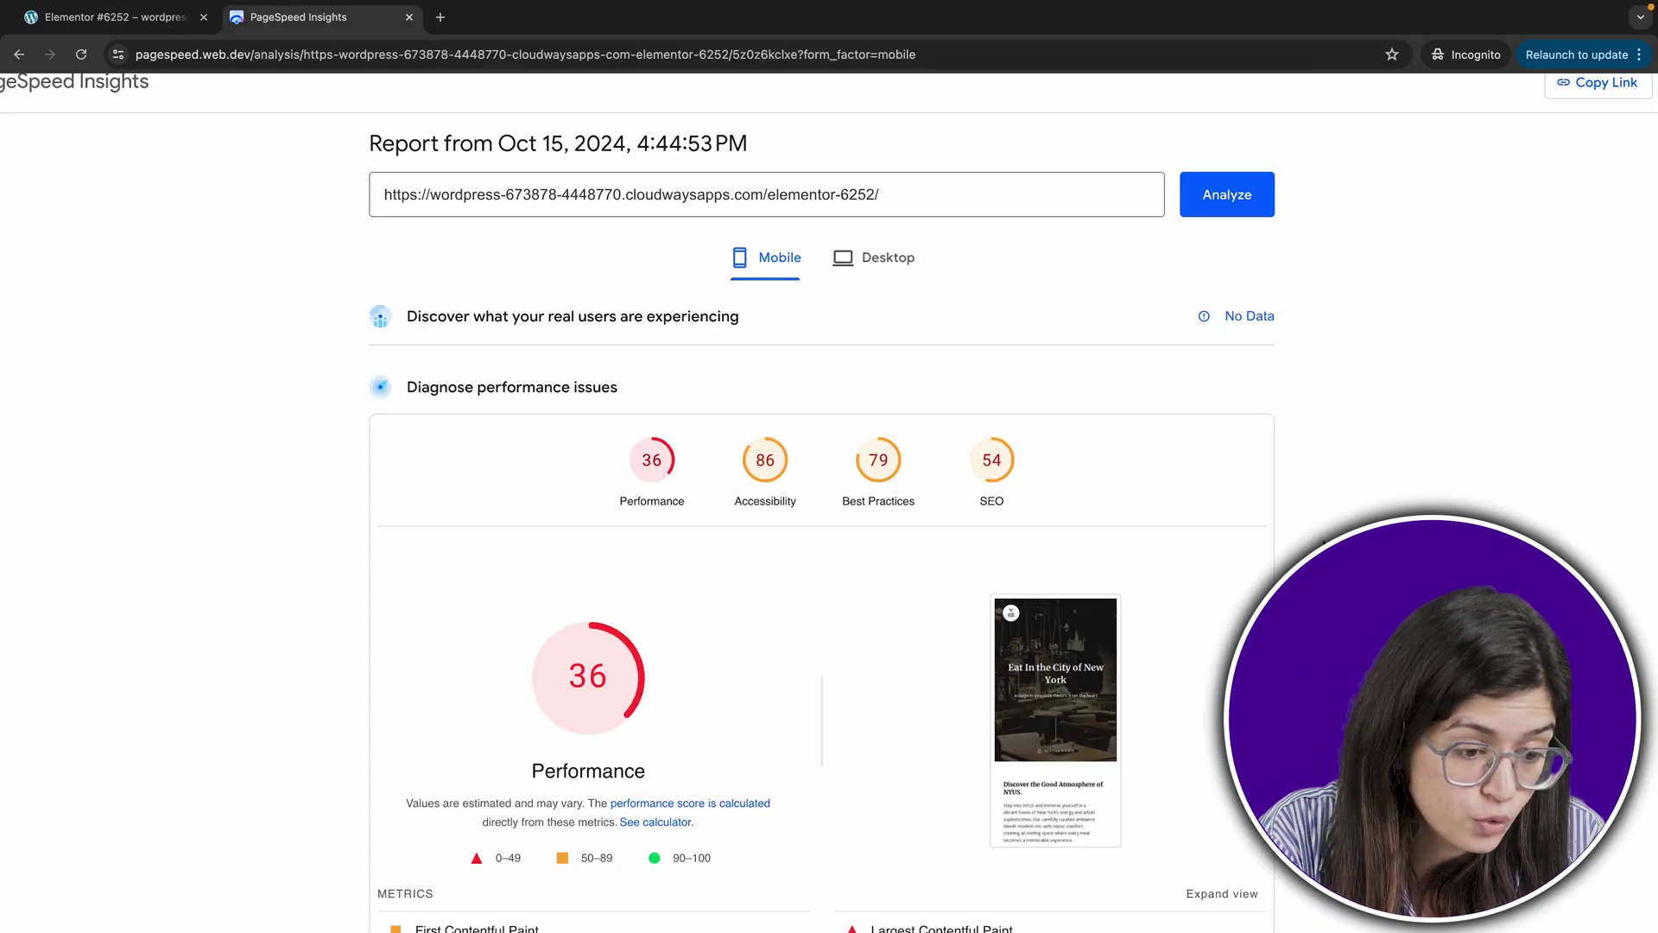